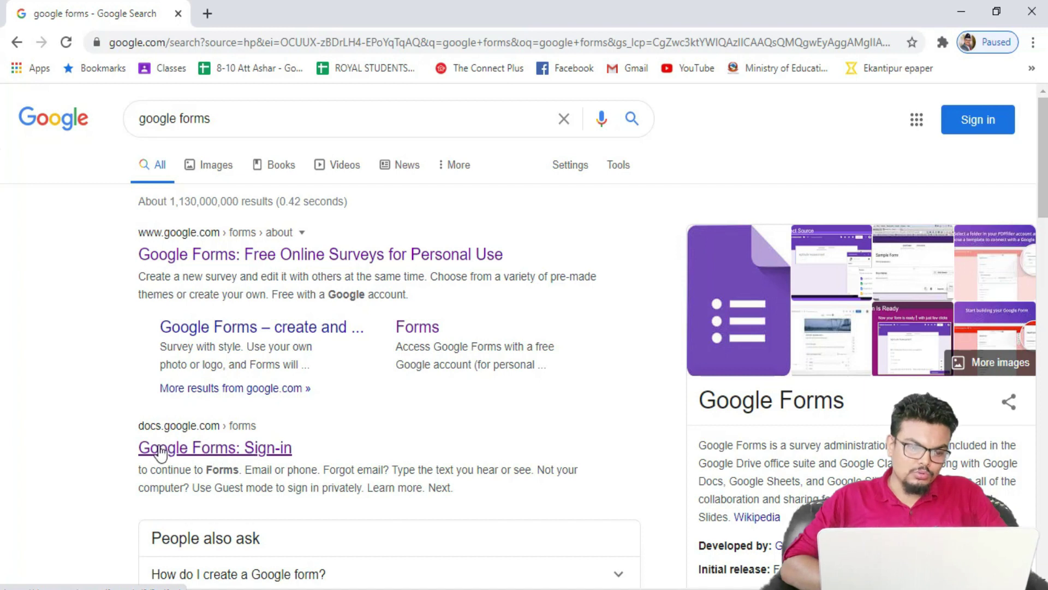
# Step: Open the 'Google Forms: Sign-in' search result to reach the account chooser
pyautogui.click(229, 450)
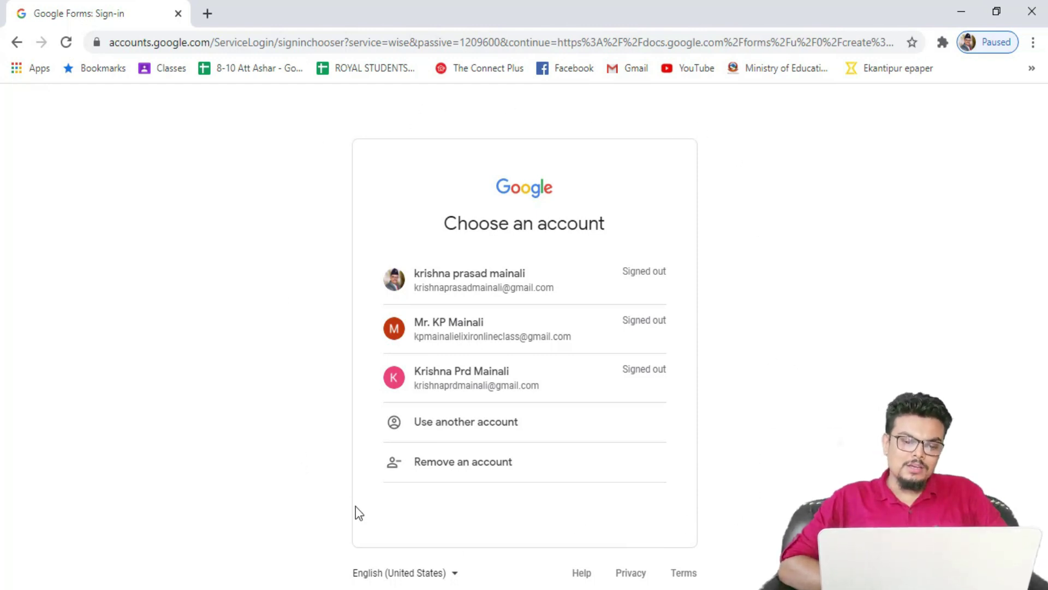
# Step: Choose the Google account and submit its password to sign in
pyautogui.click(398, 336)
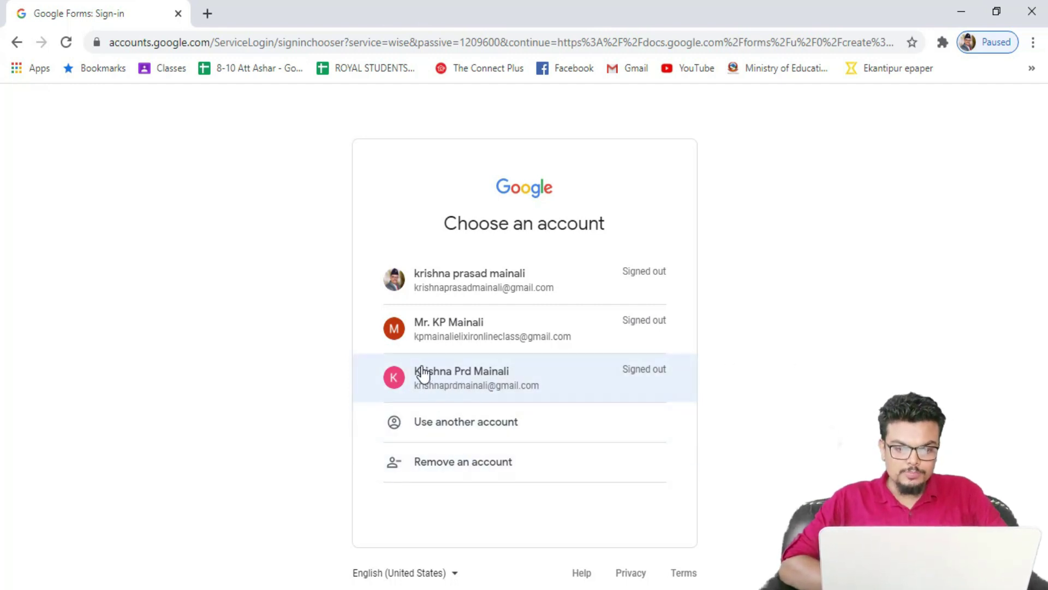
pyautogui.click(493, 386)
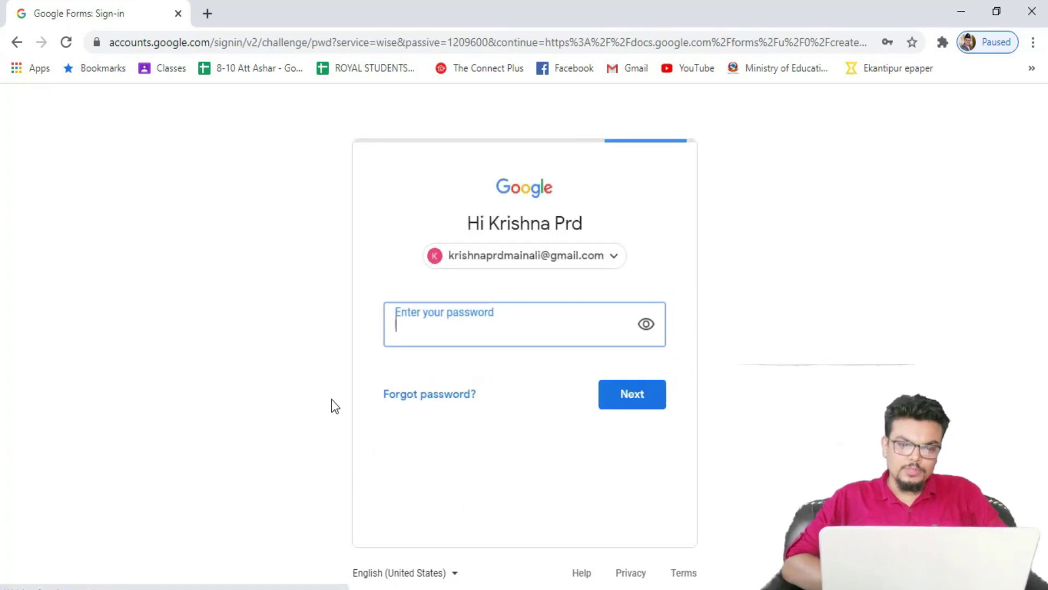
pyautogui.click(436, 326)
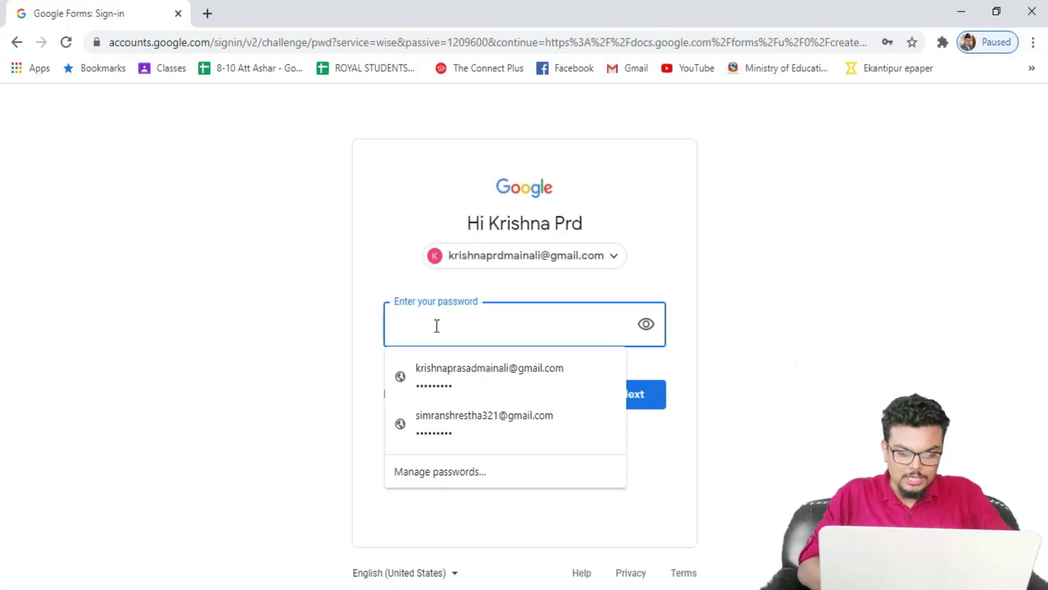
pyautogui.write('•••••••')
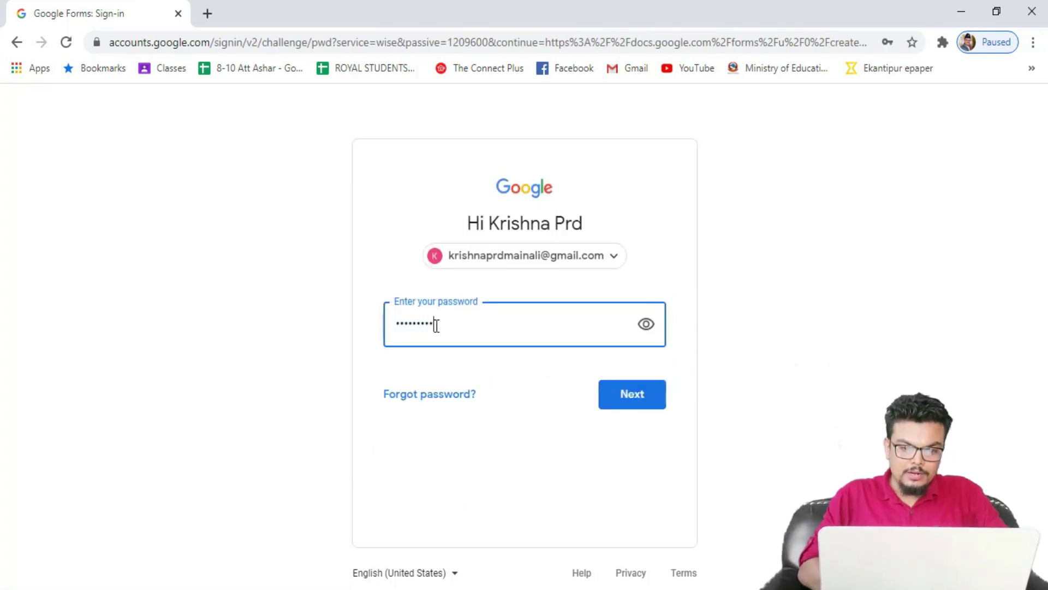
pyautogui.write('•')
pyautogui.press('Return')
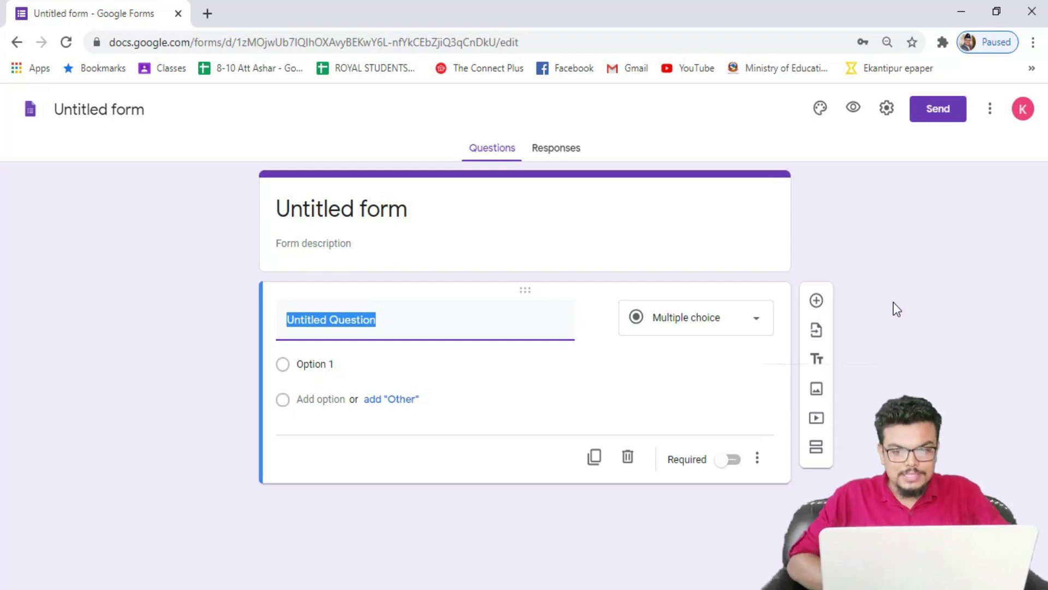
pyautogui.click(757, 326)
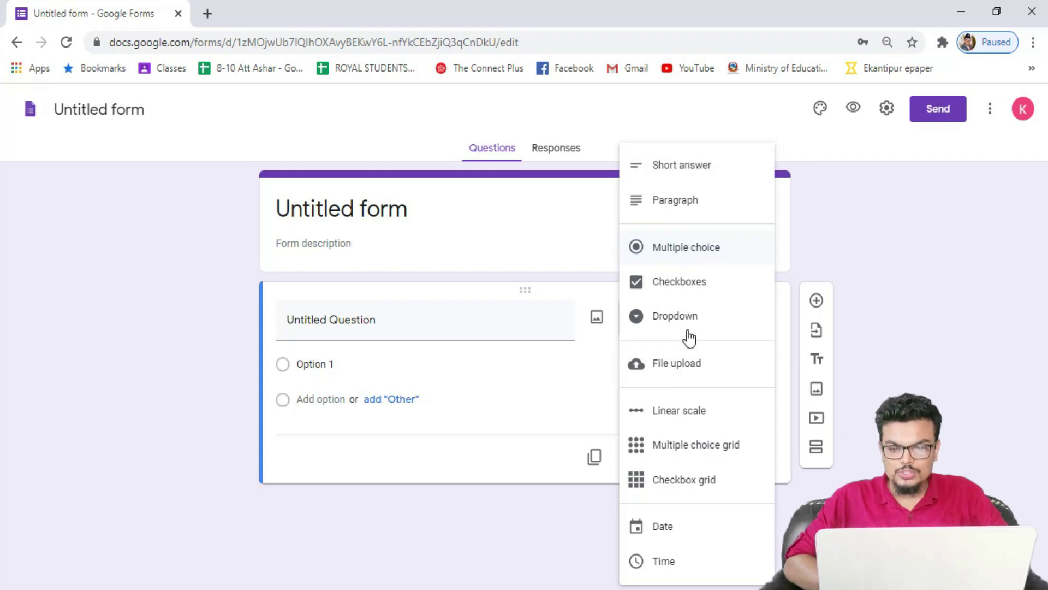
pyautogui.click(684, 251)
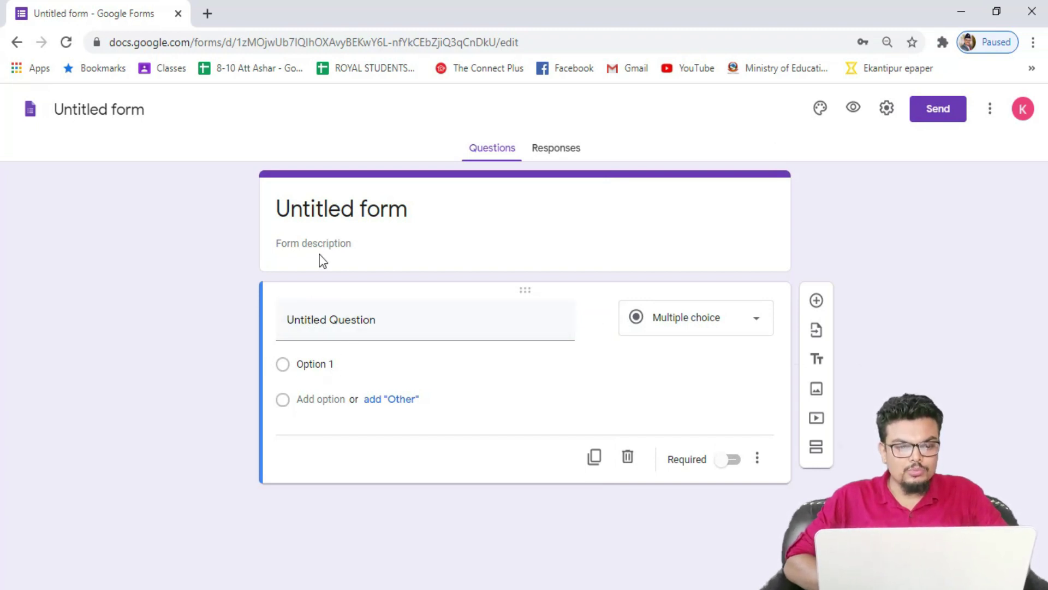
pyautogui.click(329, 208)
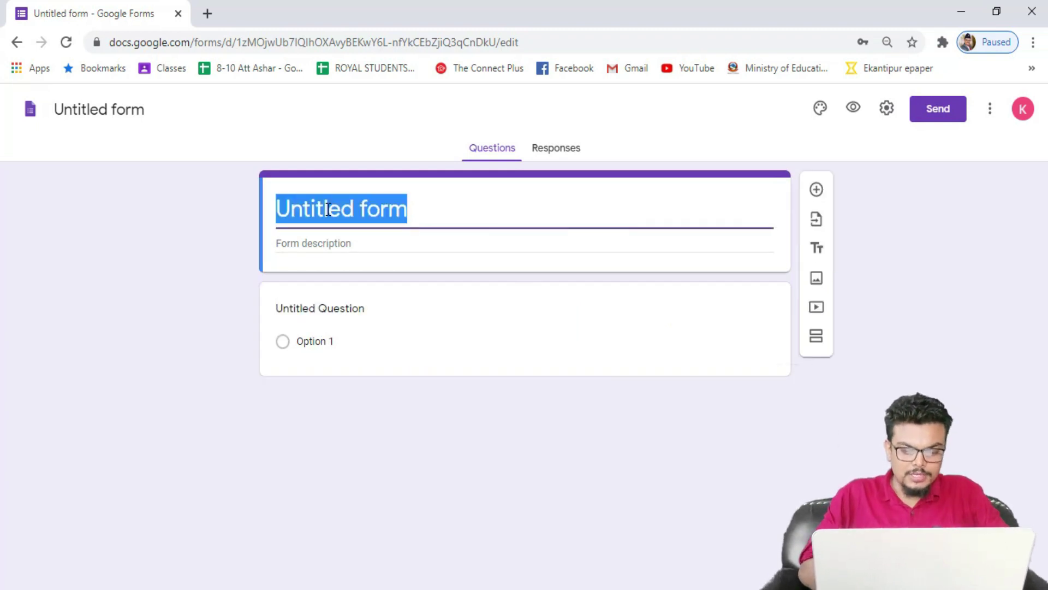
# Step: Enter the title 'Regular Assessment' and the form description 'Subject : Science (9)'
pyautogui.write('Regula')
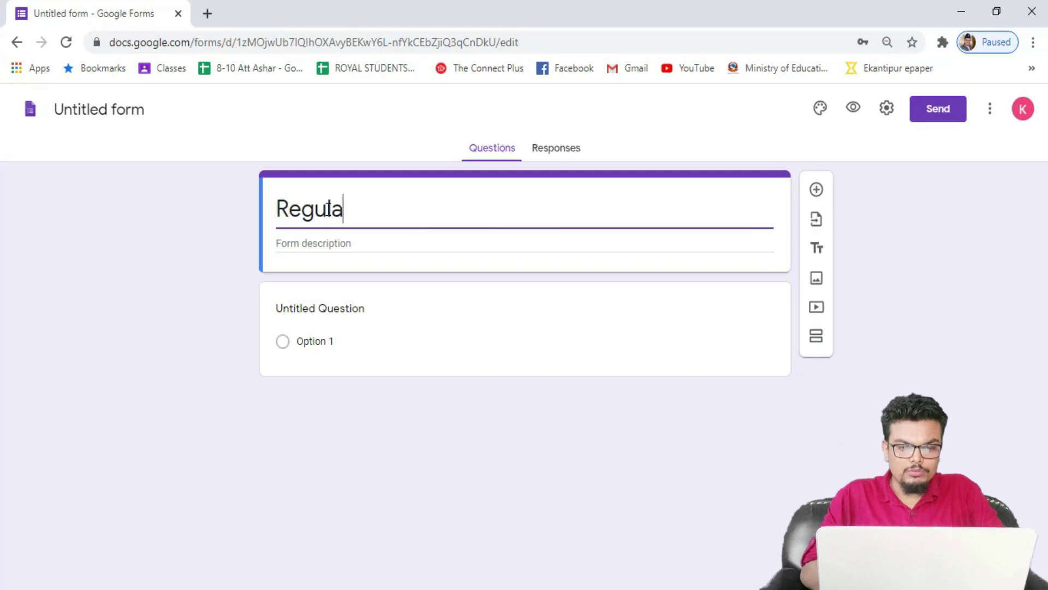
pyautogui.write('r Assessment')
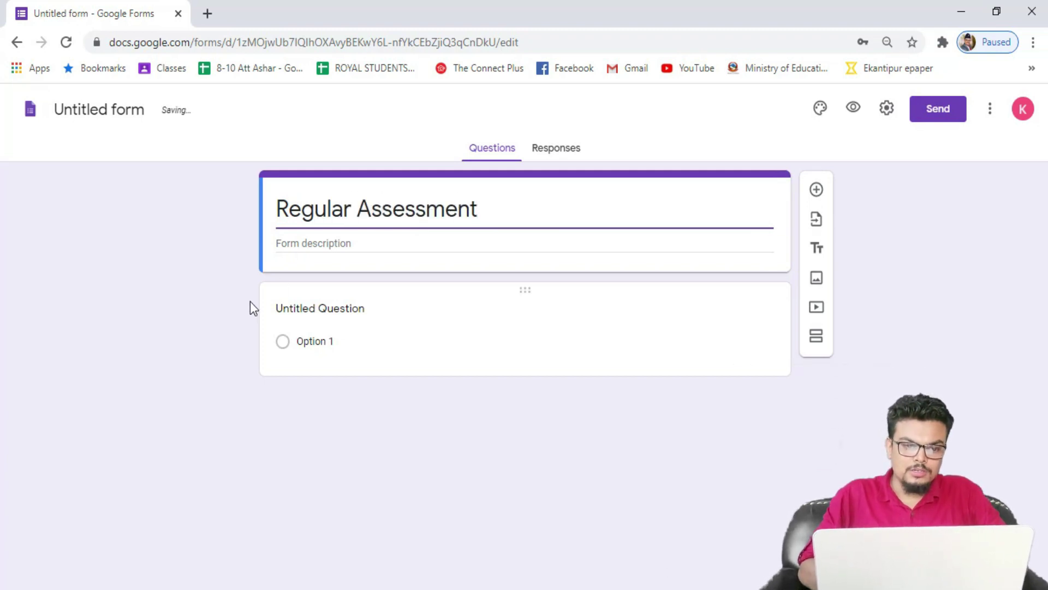
pyautogui.click(312, 242)
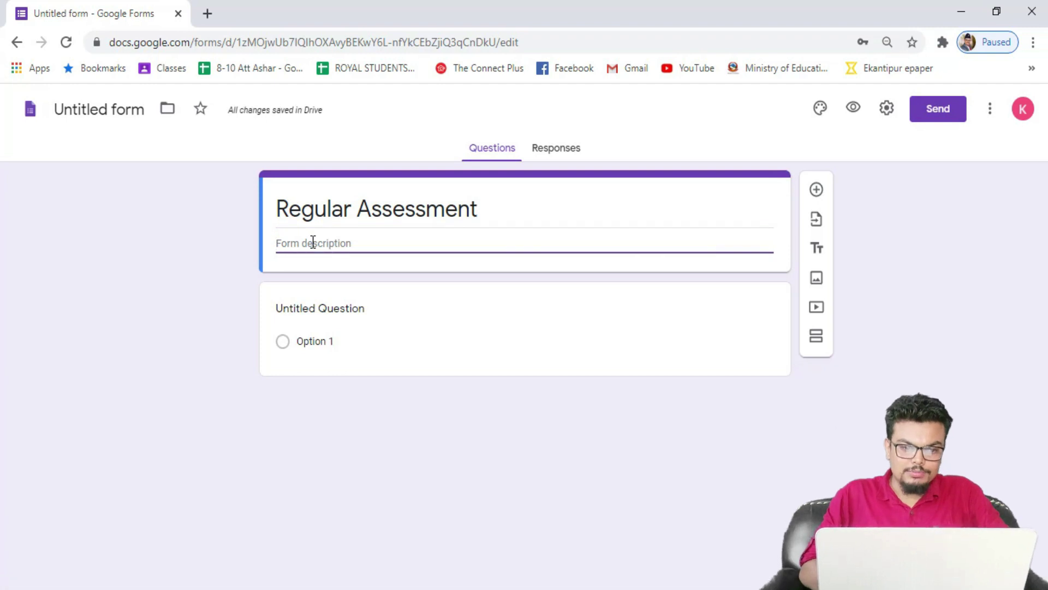
pyautogui.write('class')
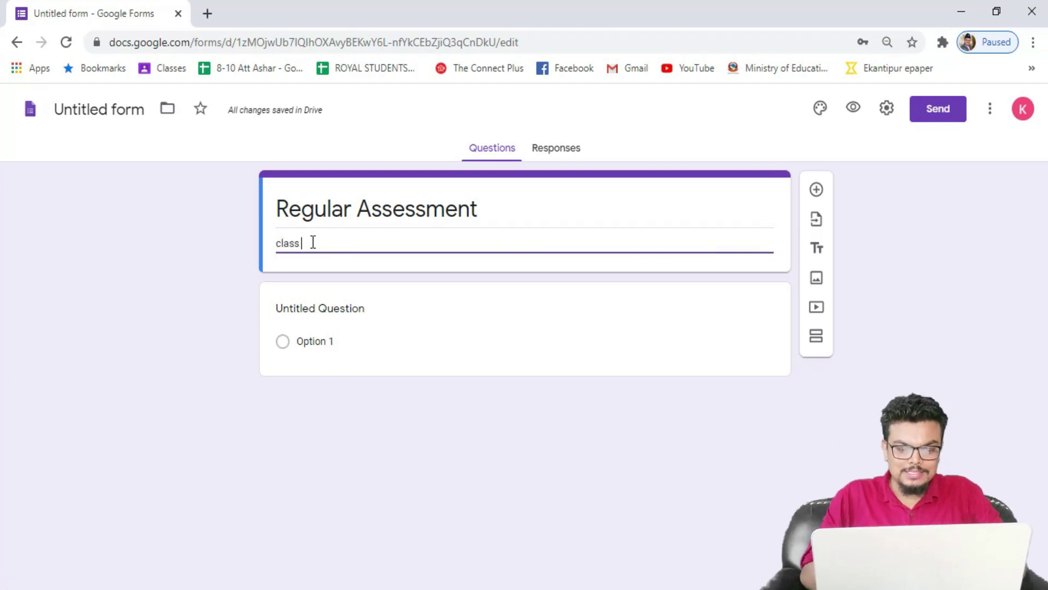
pyautogui.press('BackSpace')
pyautogui.press('BackSpace')
pyautogui.press('BackSpace')
pyautogui.press('BackSpace')
pyautogui.write('Sub')
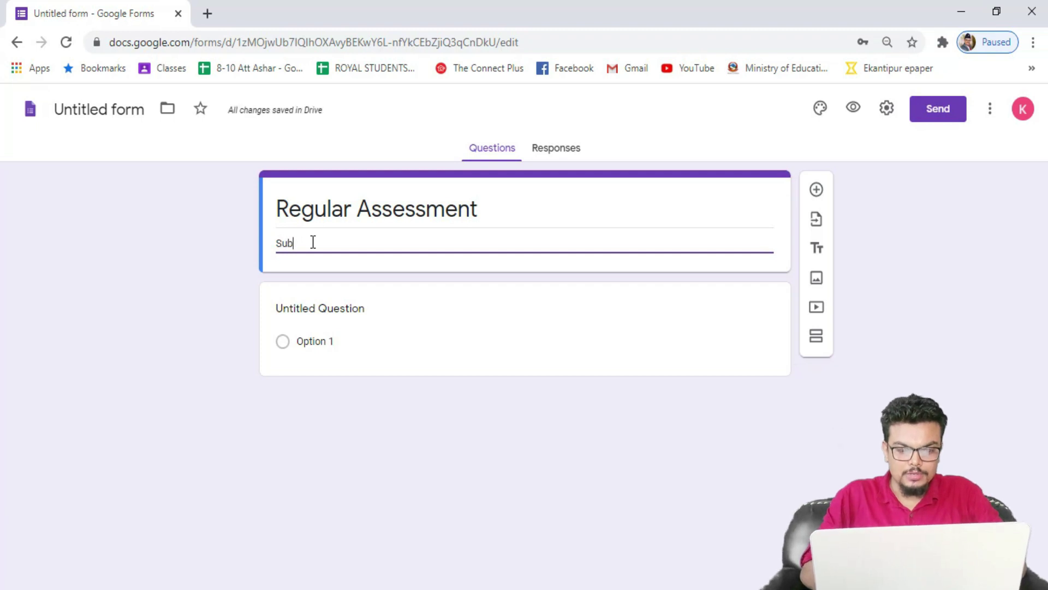
pyautogui.write('ject Science (')
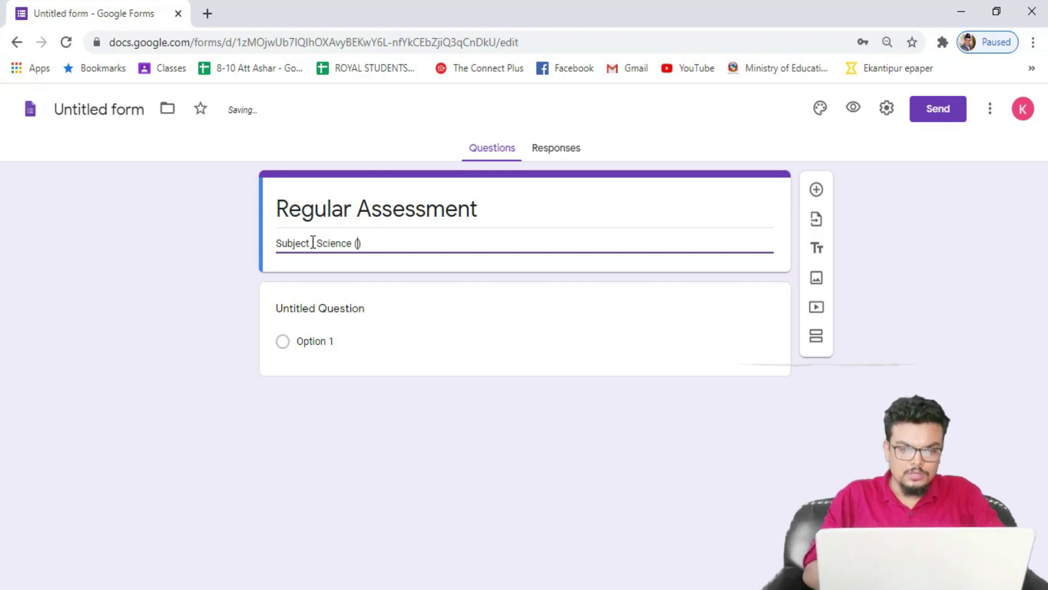
pyautogui.write('9')
pyautogui.click(313, 242)
pyautogui.write(':')
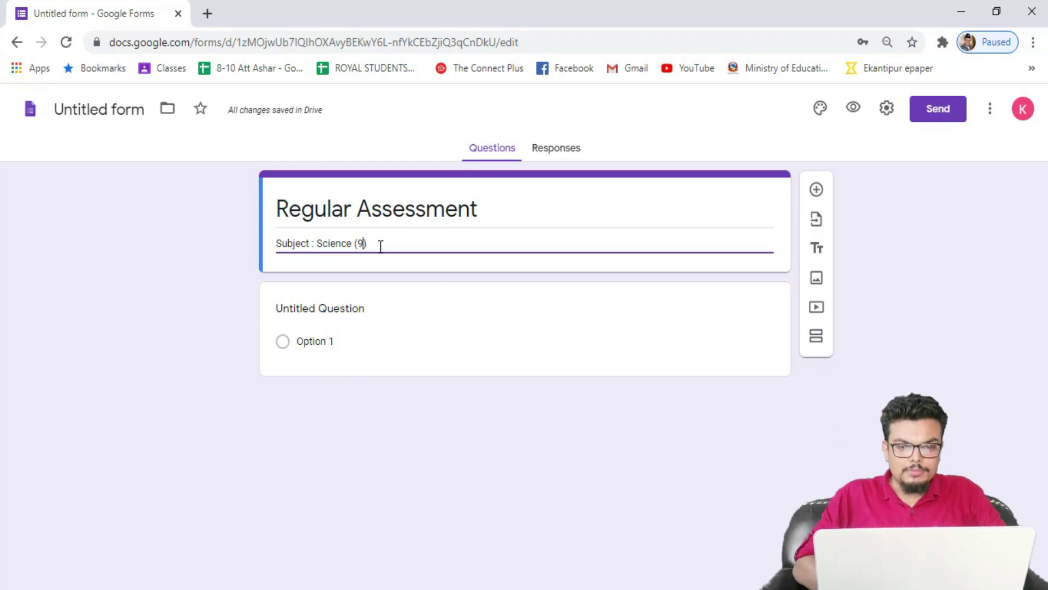
# Step: Word question one as 'Which one of the following is the SI unit of force'
pyautogui.click(332, 308)
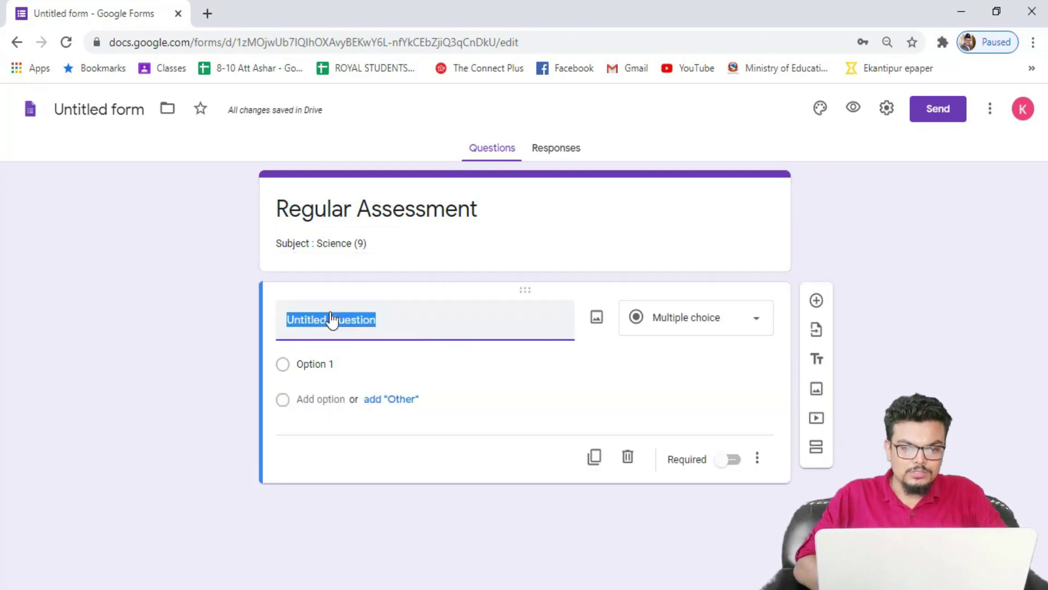
pyautogui.write('Which o')
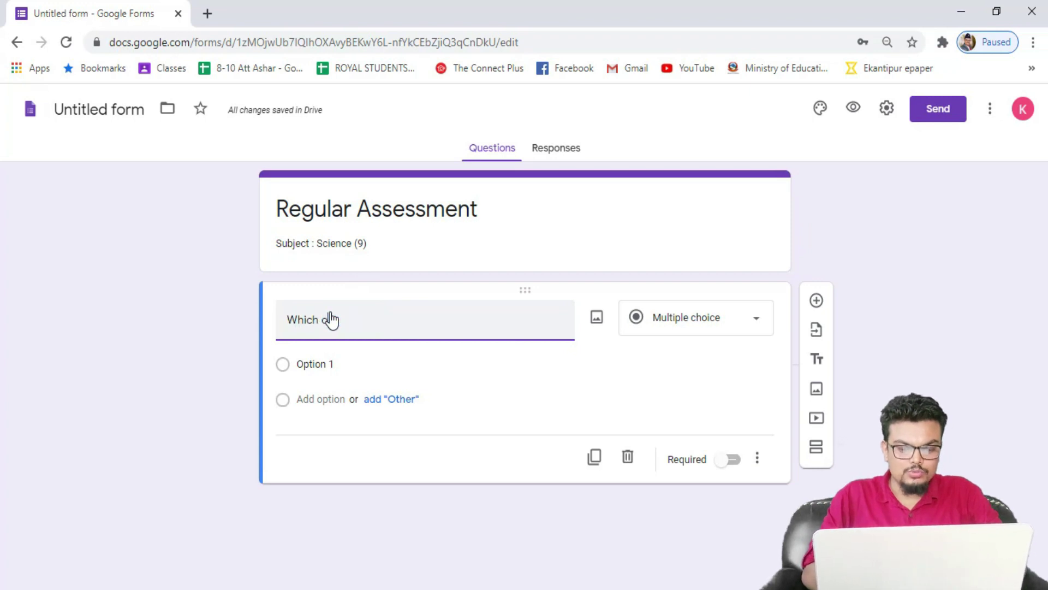
pyautogui.write('ne of thr')
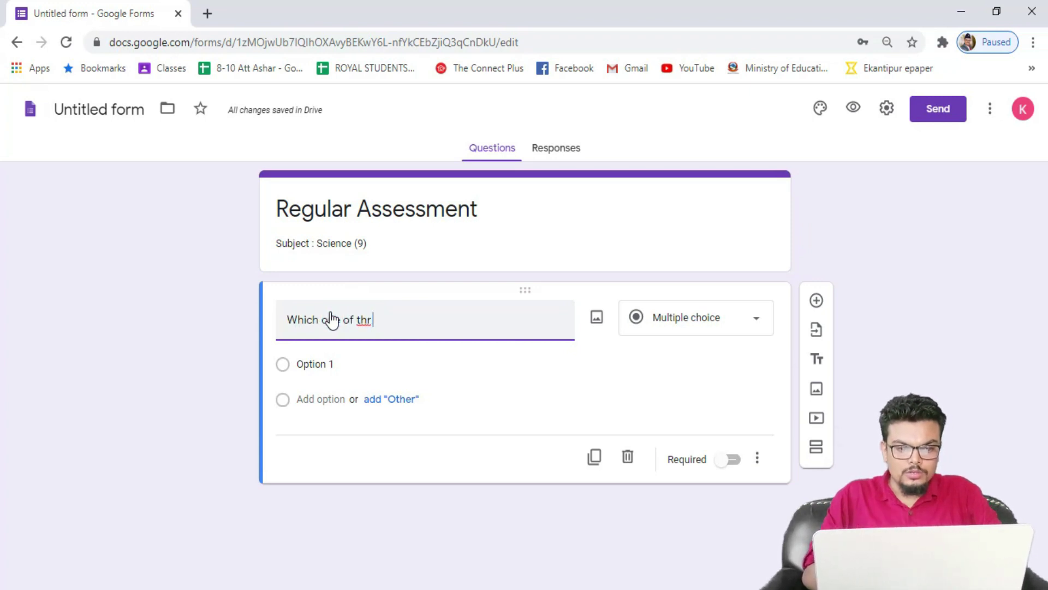
pyautogui.write(' q')
pyautogui.press('BackSpace')
pyautogui.press('BackSpace')
pyautogui.write('foll')
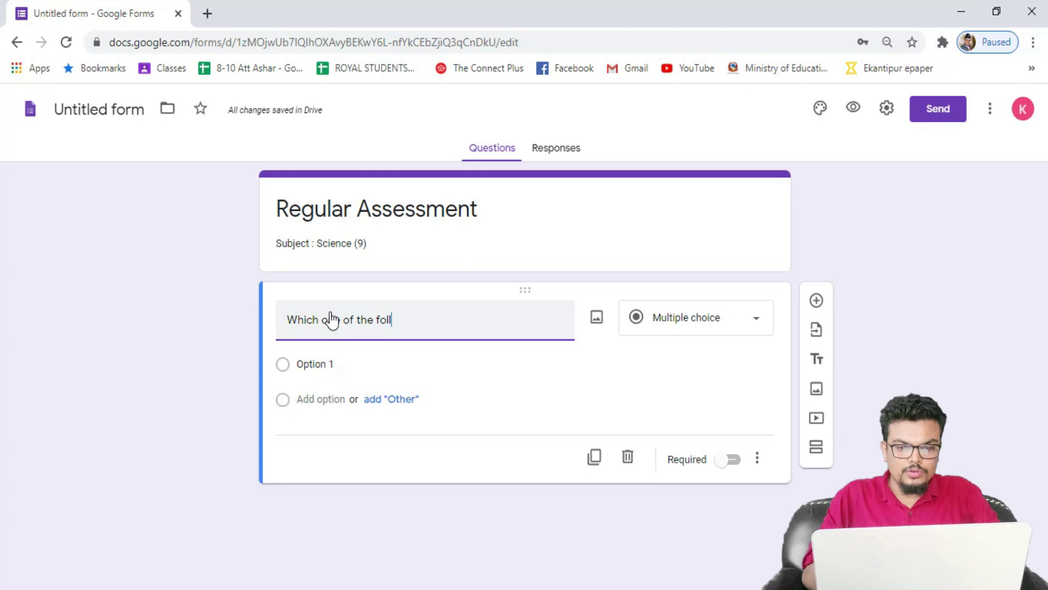
pyautogui.write('owing is the SI')
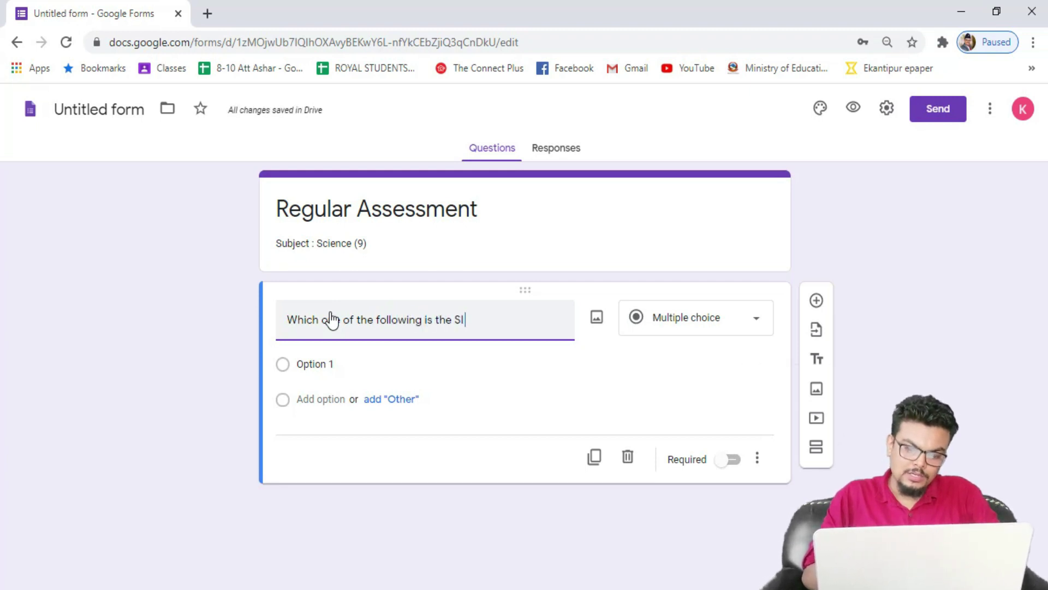
pyautogui.write(' unit of force?')
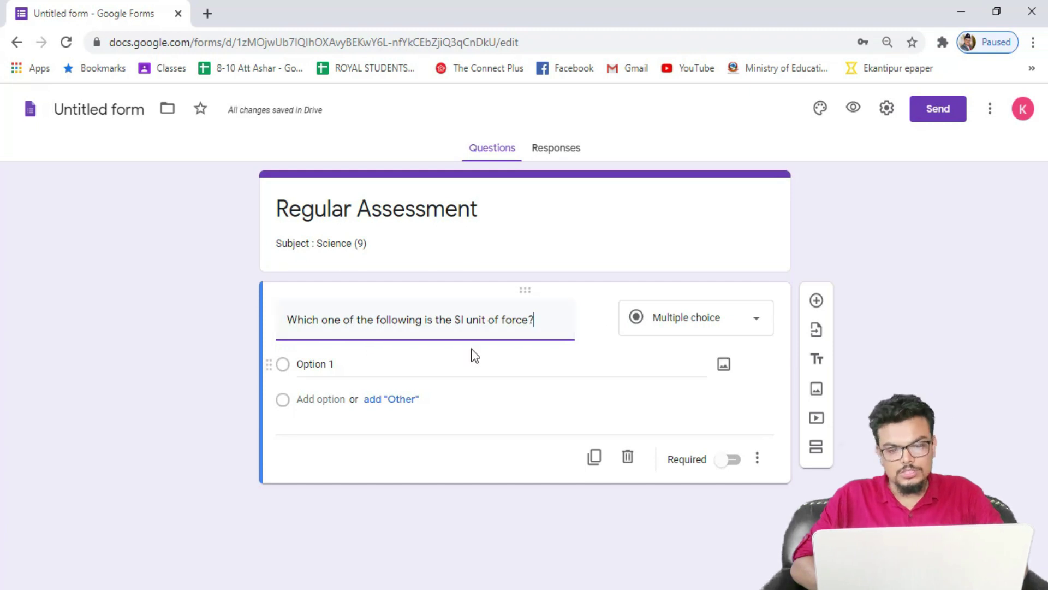
# Step: Fill in the answer choices Newton, kilogram, gram and seconds
pyautogui.click(333, 367)
pyautogui.tripleClick(306, 368)
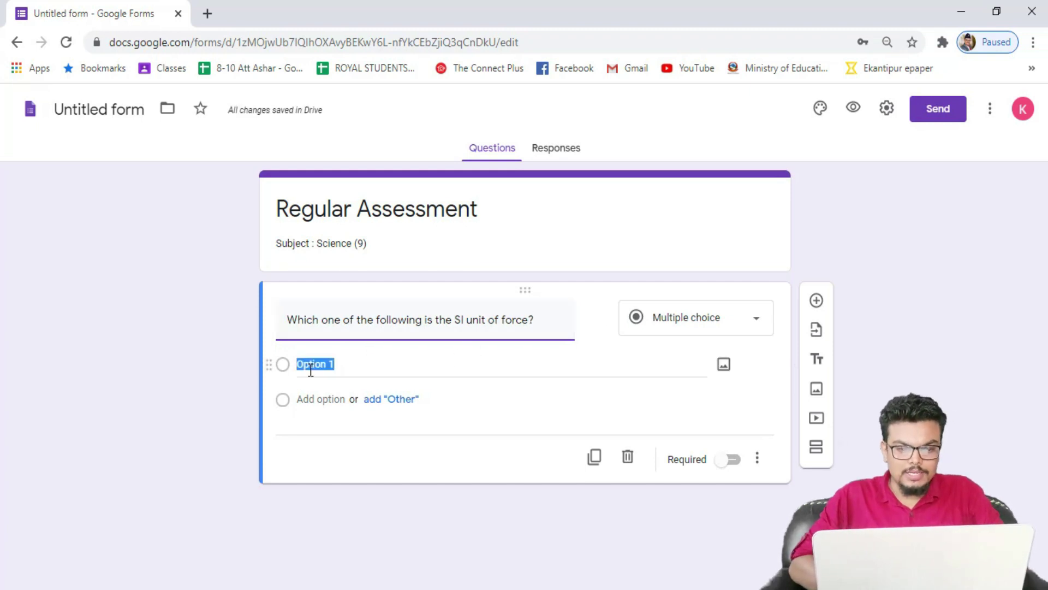
pyautogui.write('Newton')
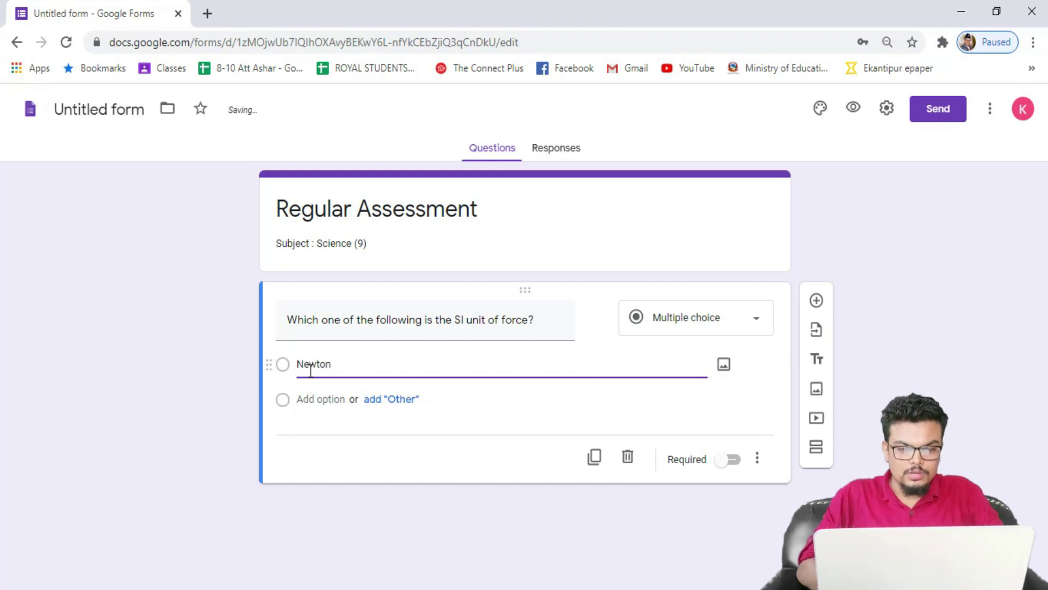
pyautogui.press('Tab')
pyautogui.press('Tab')
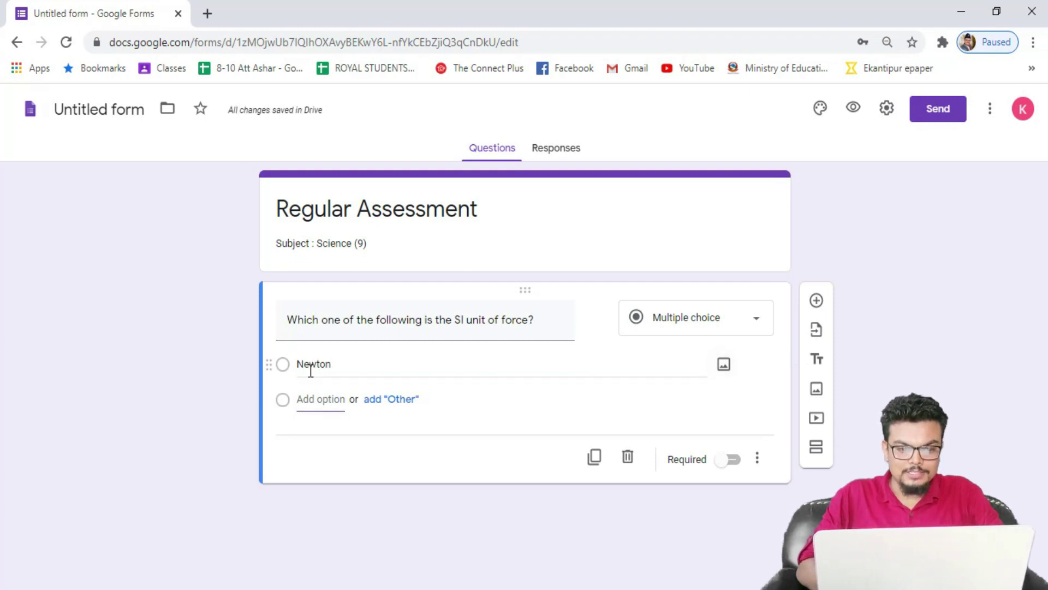
pyautogui.write('kilogram')
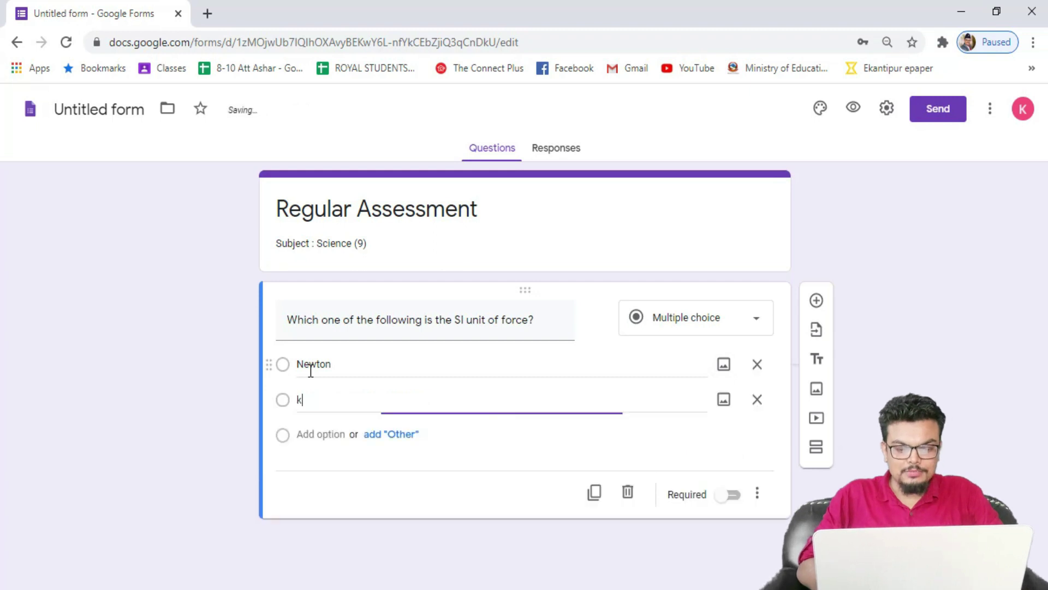
pyautogui.press('Tab')
pyautogui.press('Tab')
pyautogui.press('Tab')
pyautogui.write('gram')
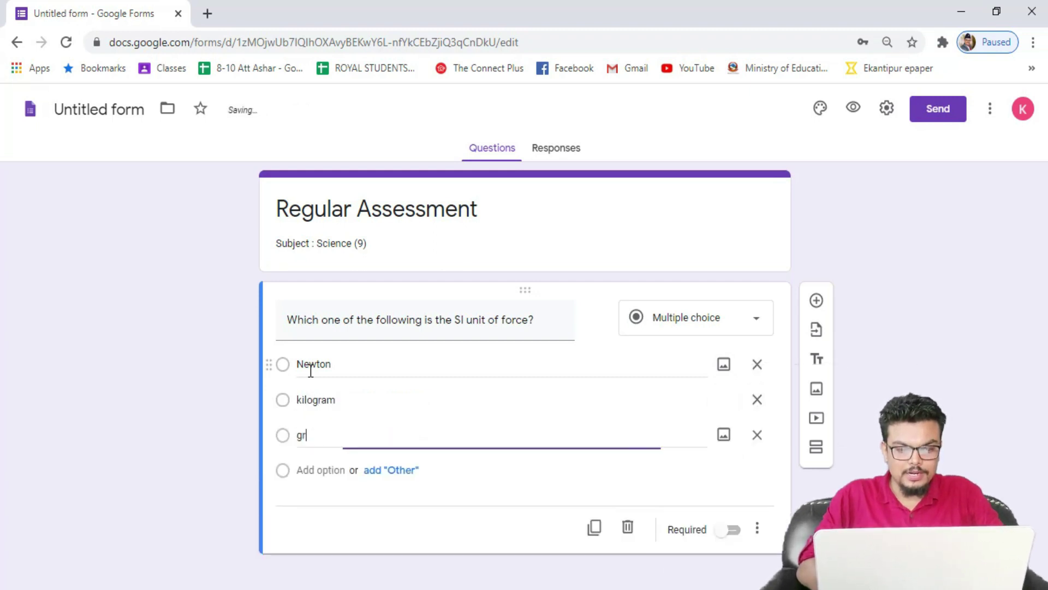
pyautogui.press('Tab')
pyautogui.press('Tab')
pyautogui.press('Tab')
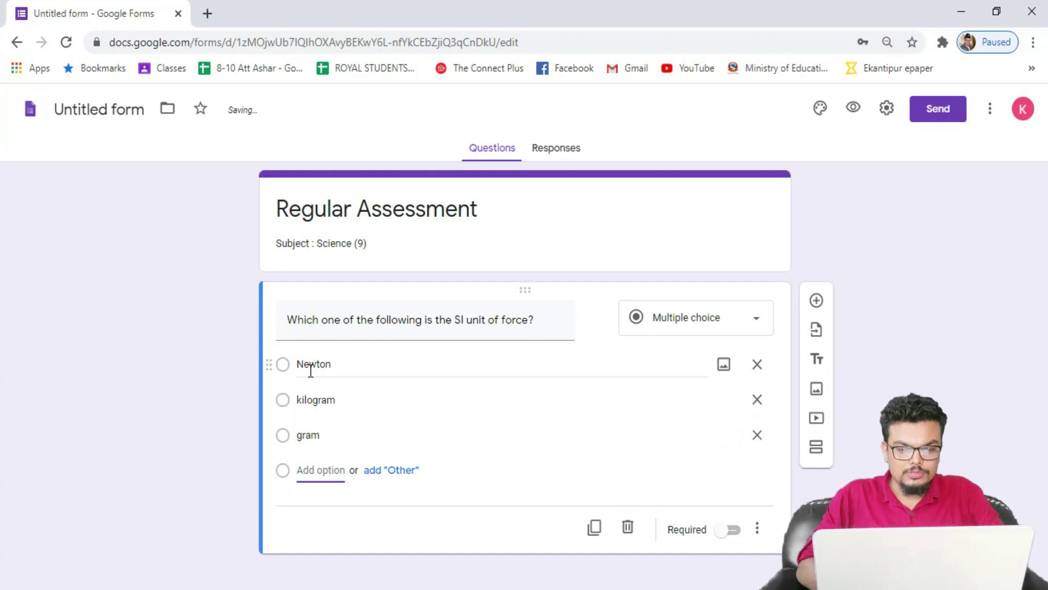
pyautogui.write('seconds')
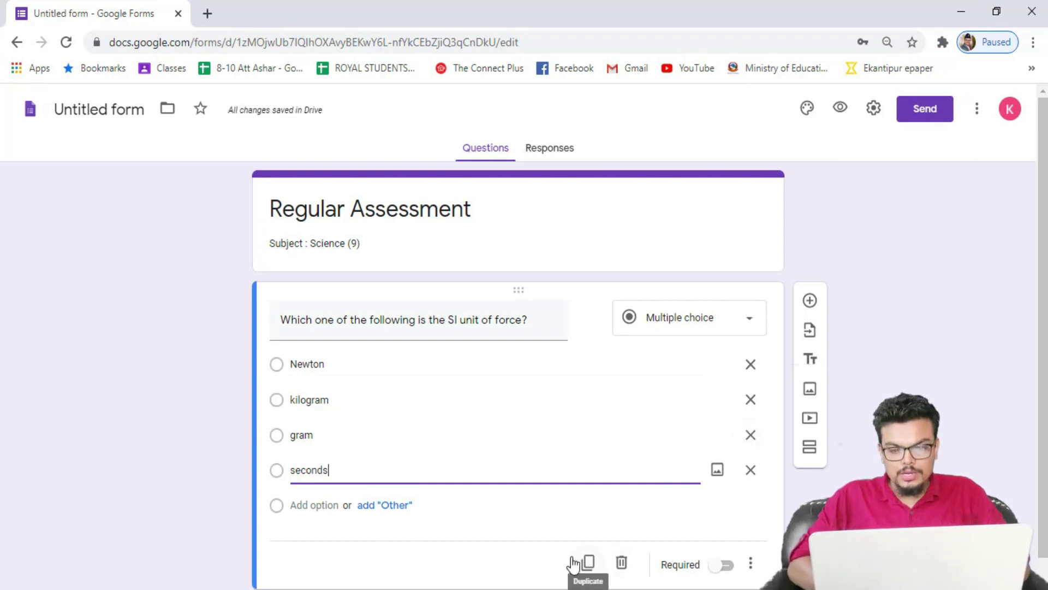
# Step: Switch on Required for the SI-unit-of-force question
pyautogui.scroll(-1, 584, 494)
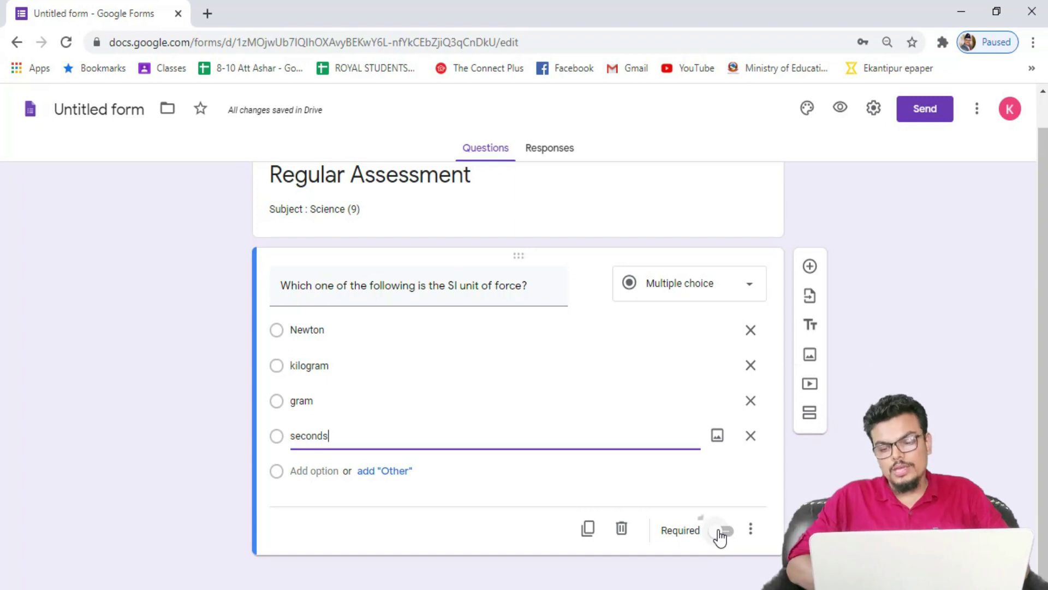
pyautogui.click(723, 530)
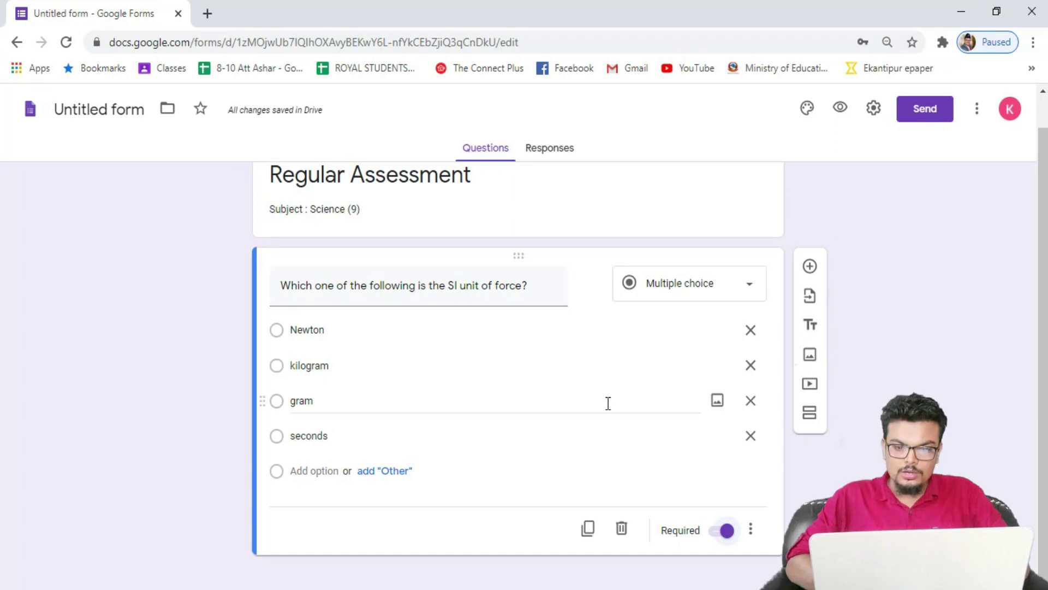
pyautogui.scroll(1, 605, 404)
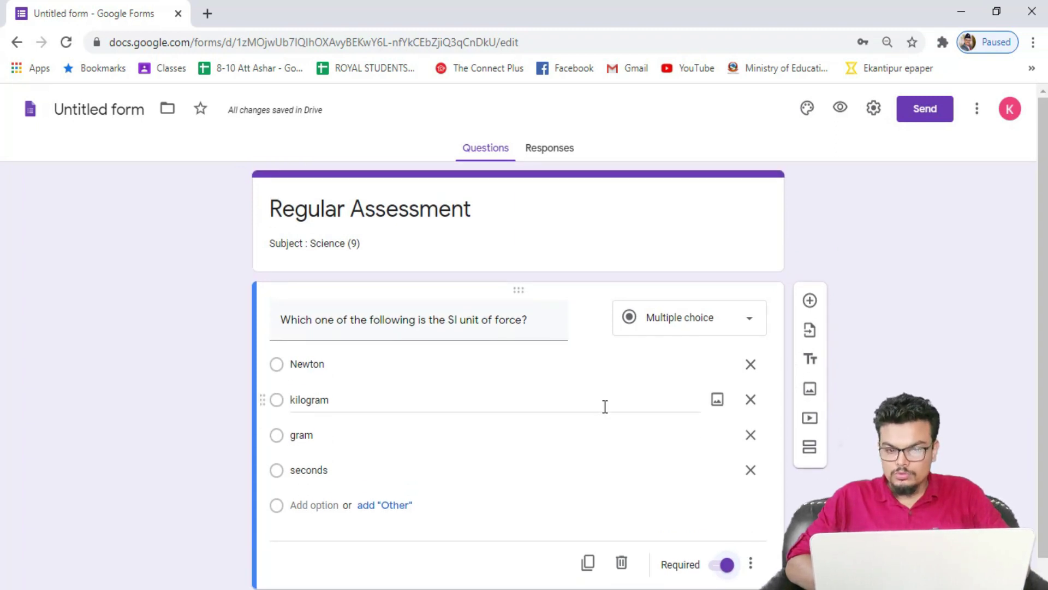
pyautogui.scroll(-1, 581, 411)
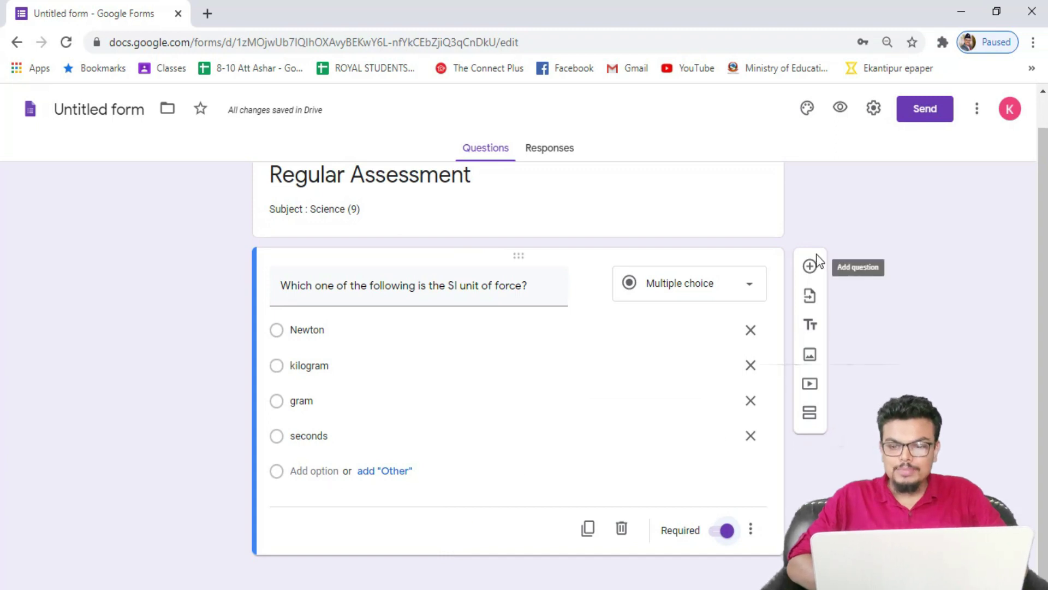
# Step: Add question 2 asking which is not a constant quantity, first choice Universal Gravitational constant
pyautogui.click(811, 267)
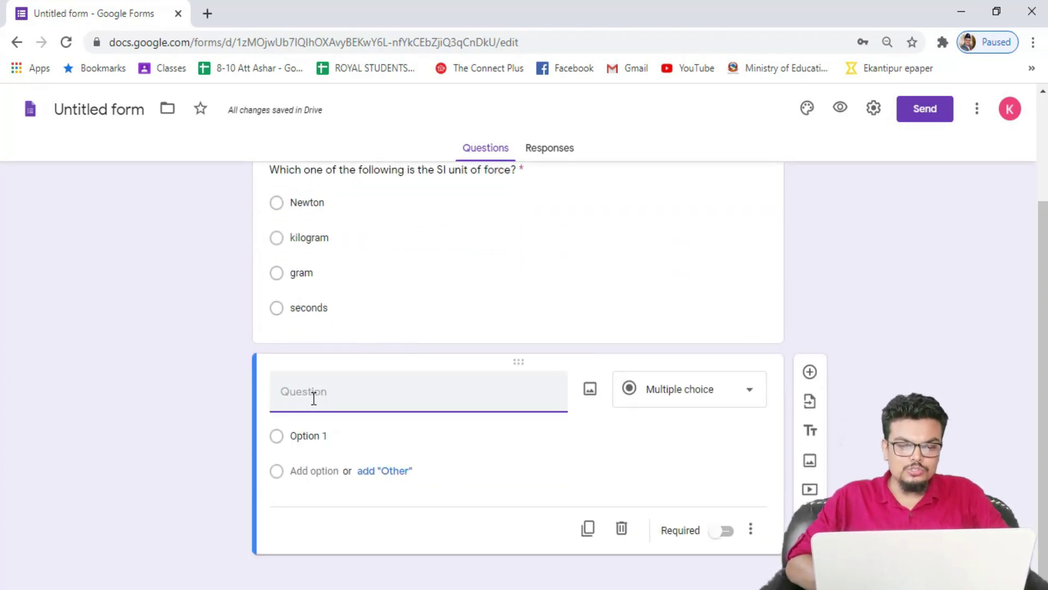
pyautogui.write('2. ')
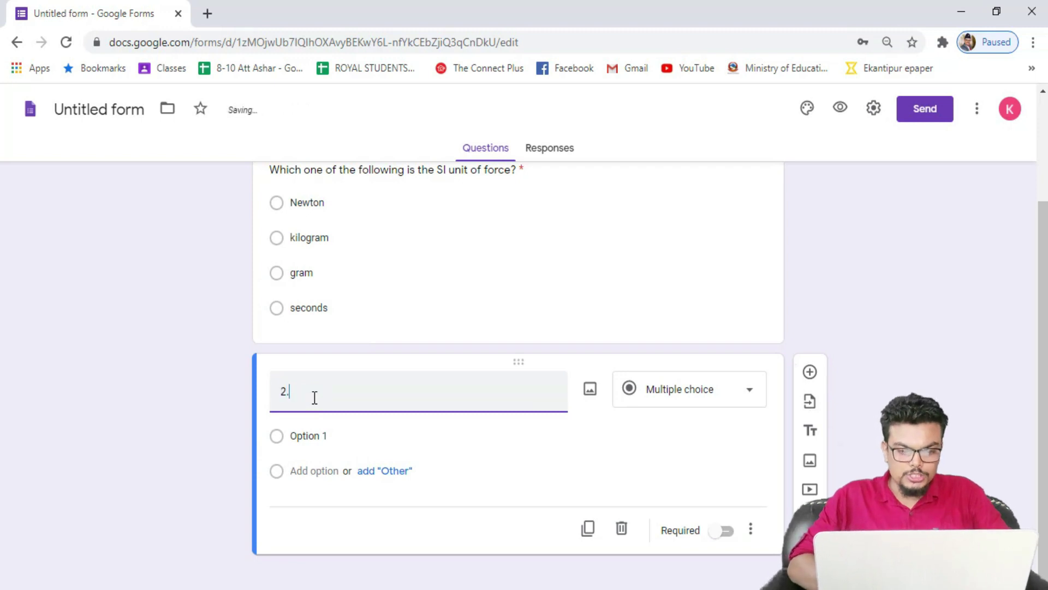
pyautogui.write('Which')
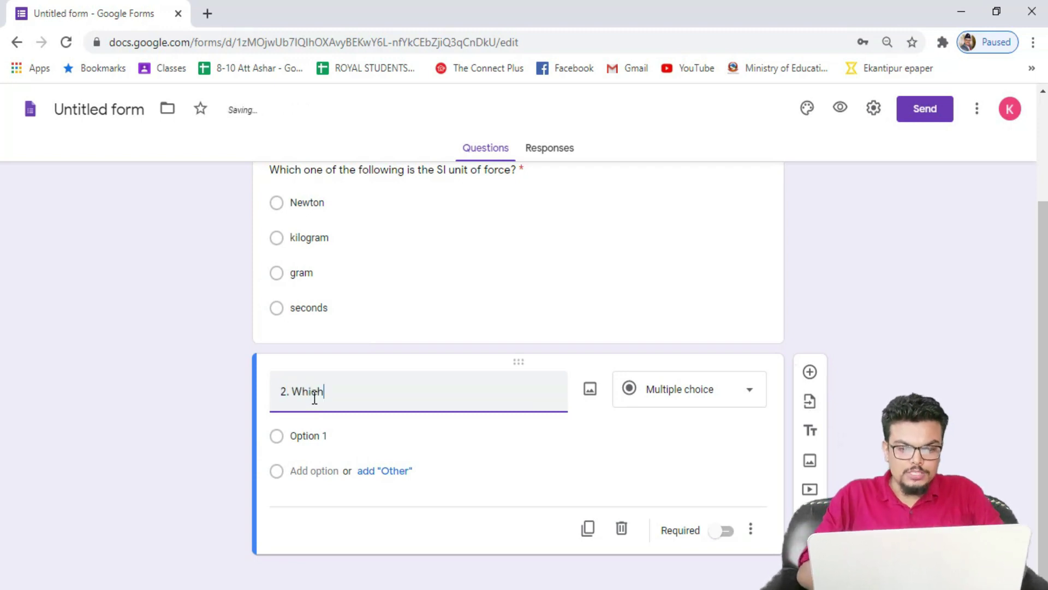
pyautogui.write(' one of teh following is not the')
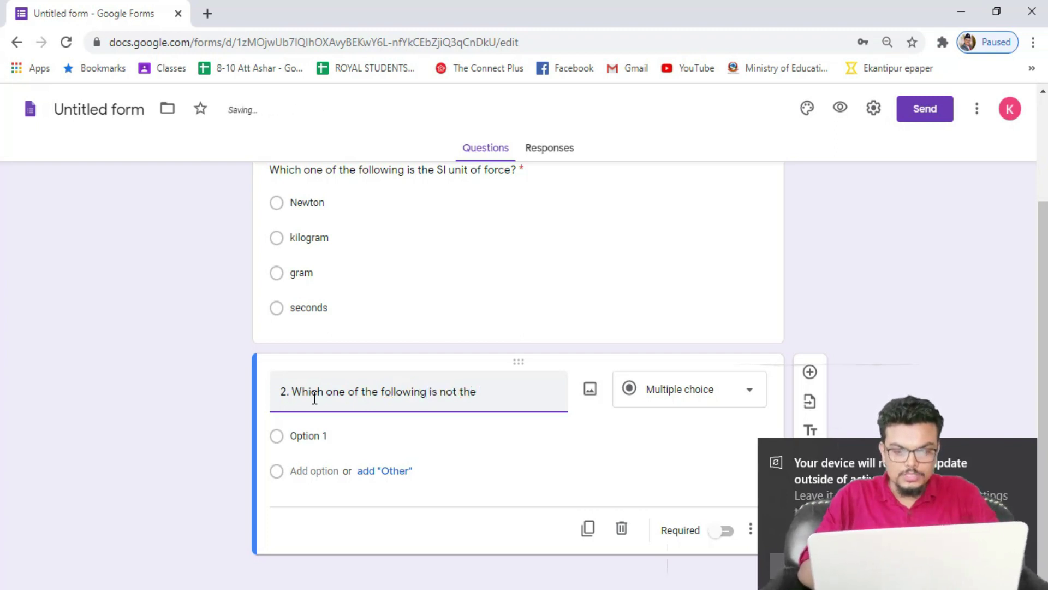
pyautogui.write('tant quantity?')
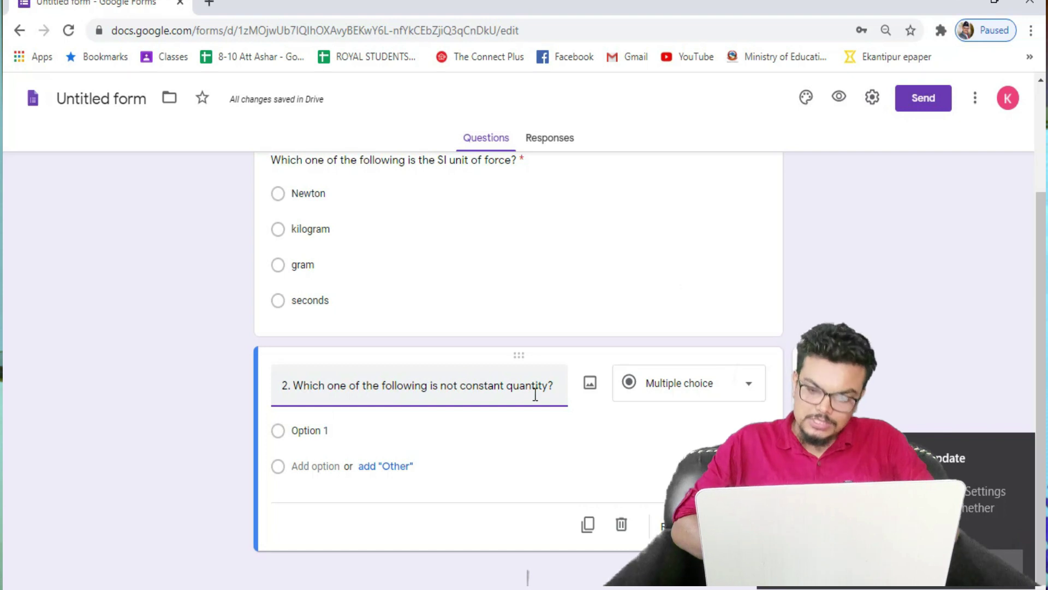
pyautogui.click(325, 431)
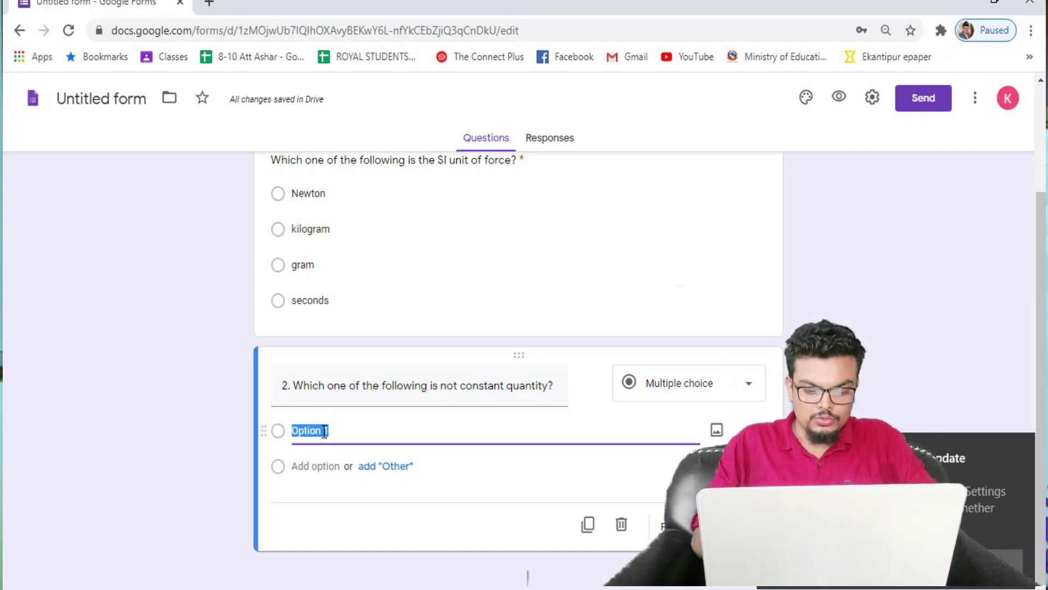
pyautogui.write('Universal Gravitaion')
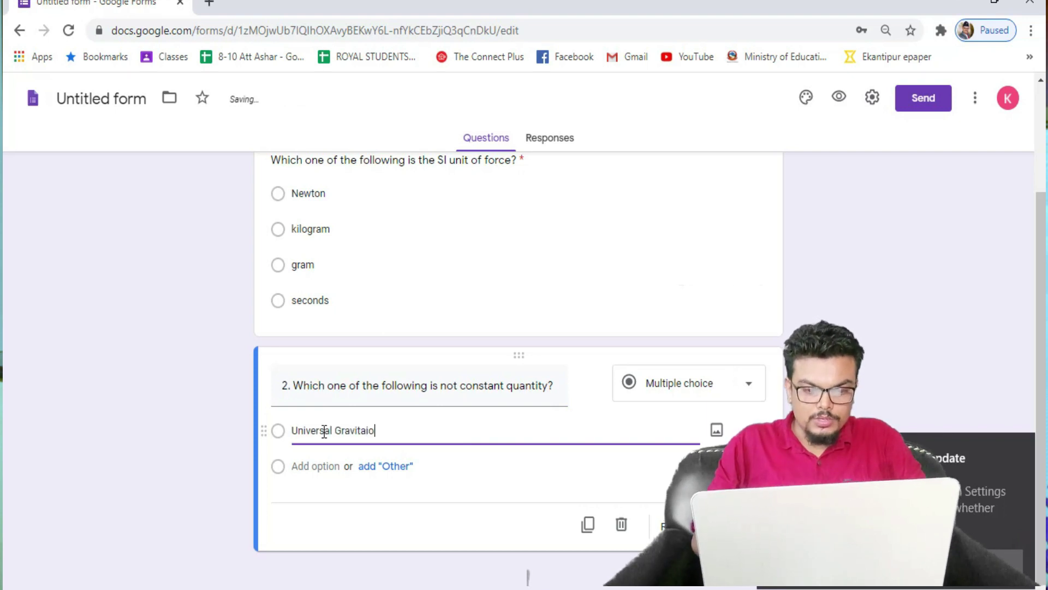
pyautogui.press('BackSpace')
pyautogui.press('BackSpace')
pyautogui.press('BackSpace')
pyautogui.press('BackSpace')
pyautogui.write('tiona')
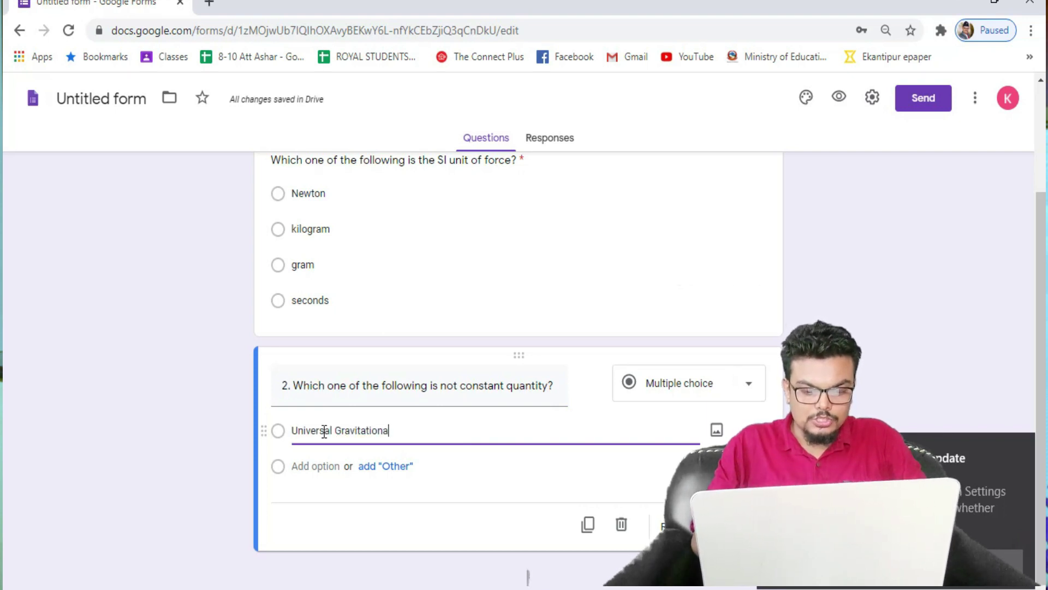
pyautogui.write('l constanbt')
pyautogui.press('BackSpace')
pyautogui.press('BackSpace')
pyautogui.write('nt')
pyautogui.press('Tab')
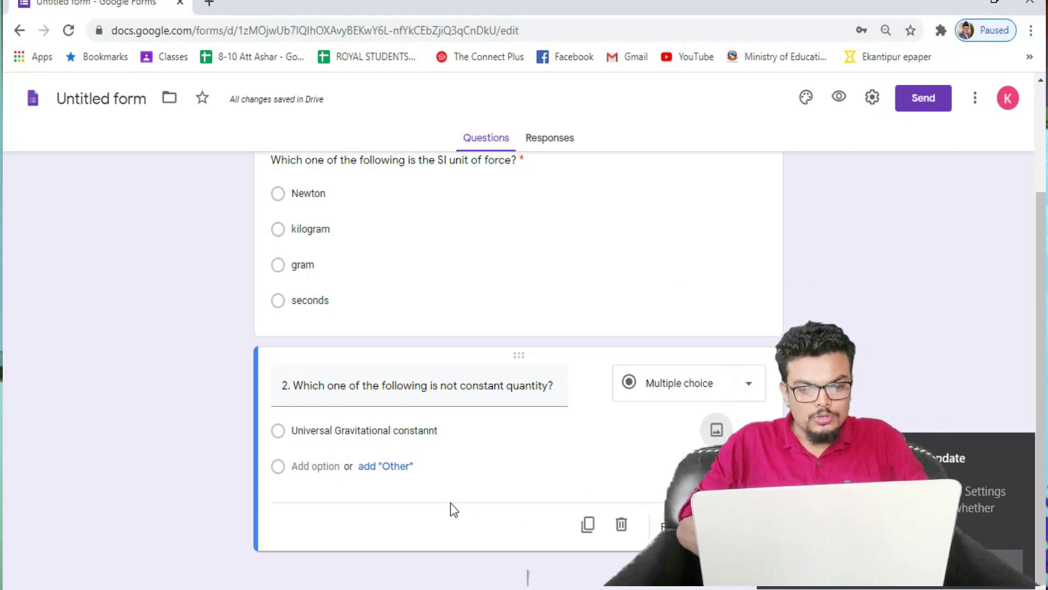
# Step: Add the remaining choices: acceleration due to gravity, mass and none of above
pyautogui.click(334, 465)
pyautogui.write('accele')
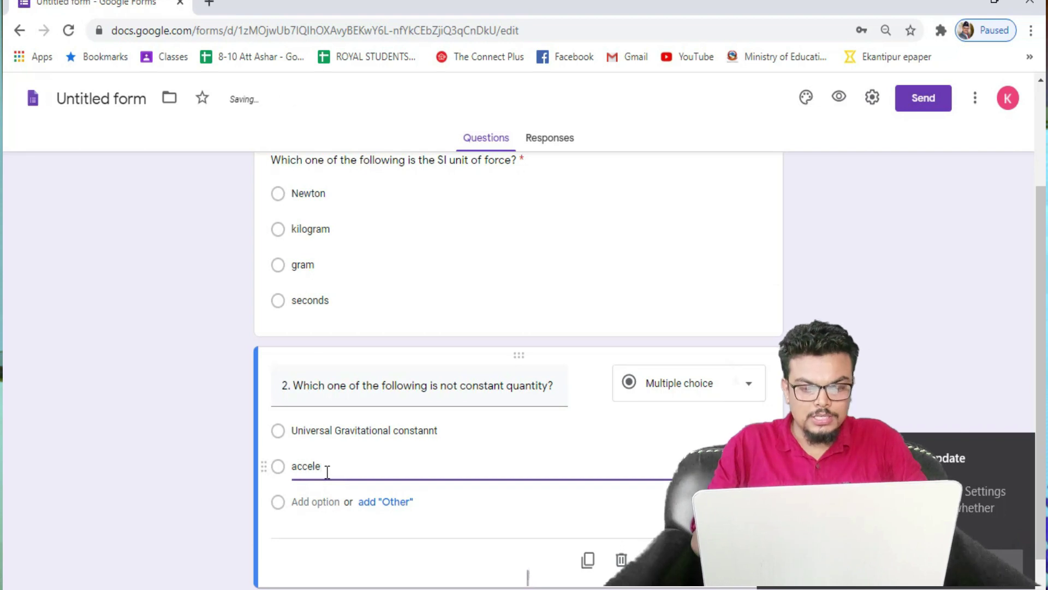
pyautogui.write('ration due')
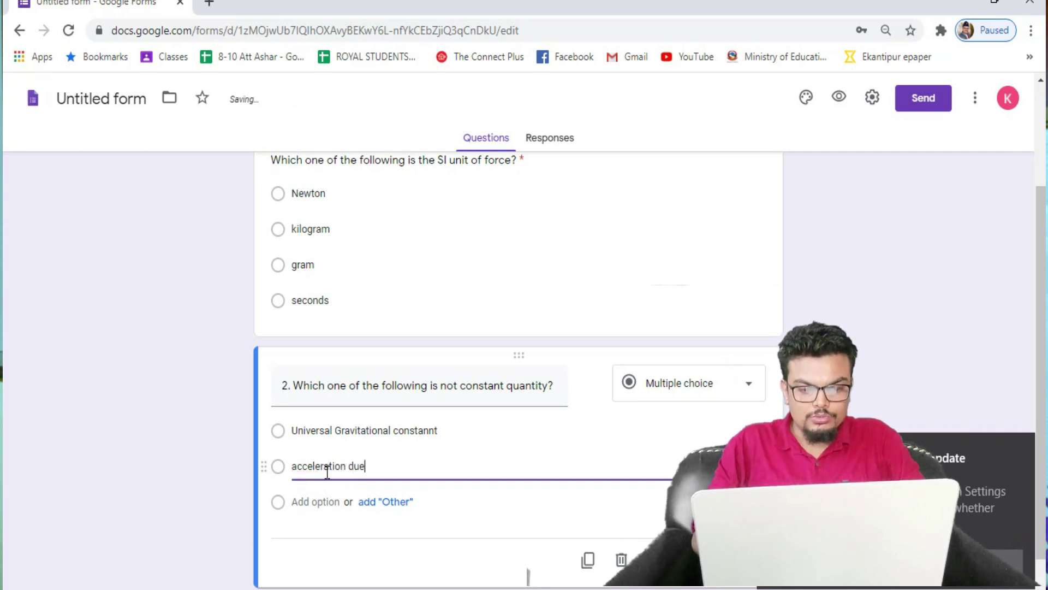
pyautogui.write(' to f')
pyautogui.write('ravity')
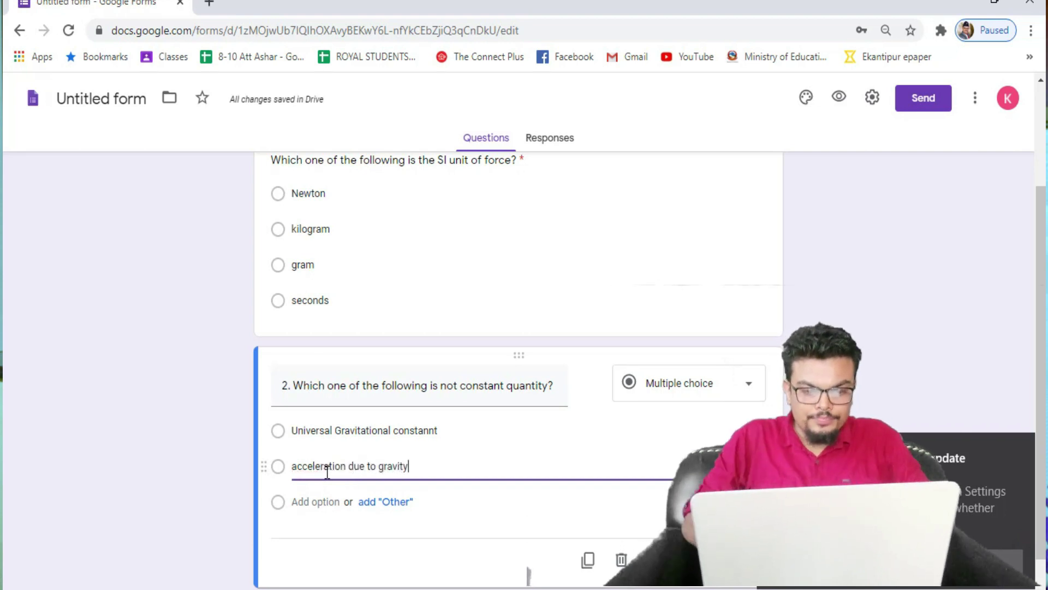
pyautogui.click(319, 501)
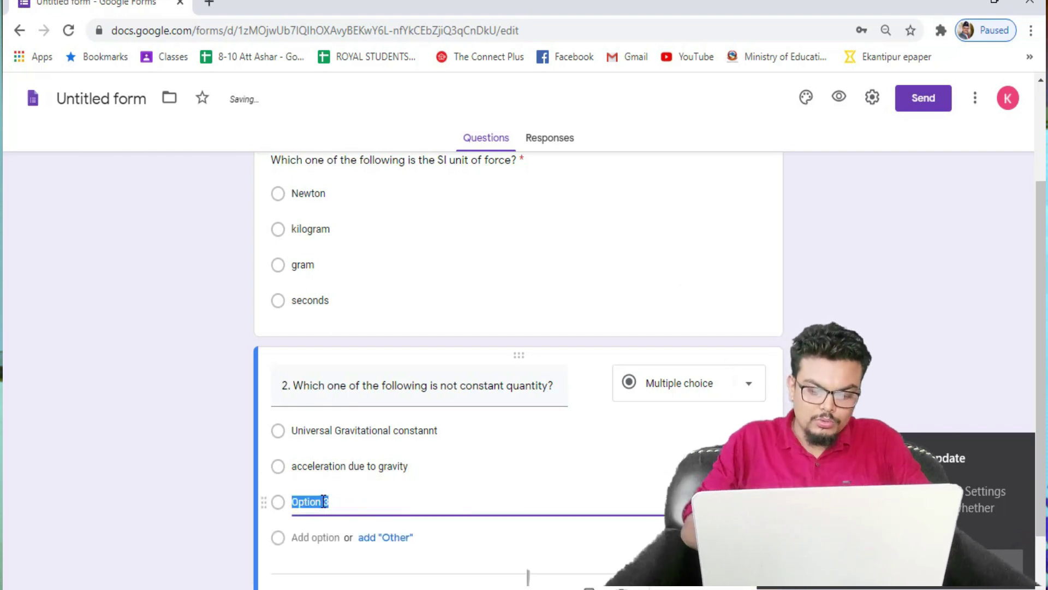
pyautogui.write('mass')
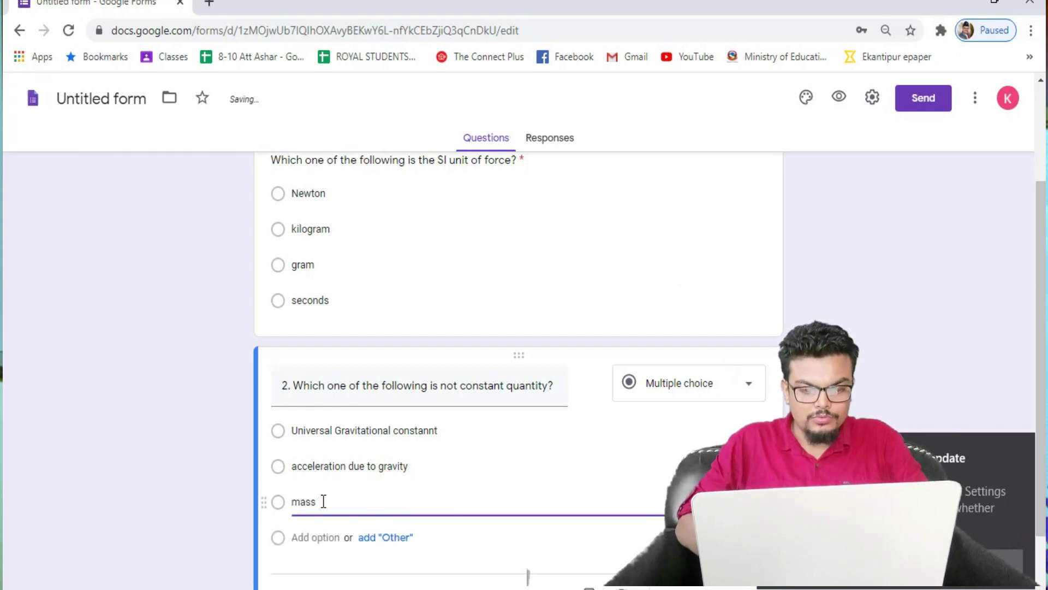
pyautogui.click(306, 538)
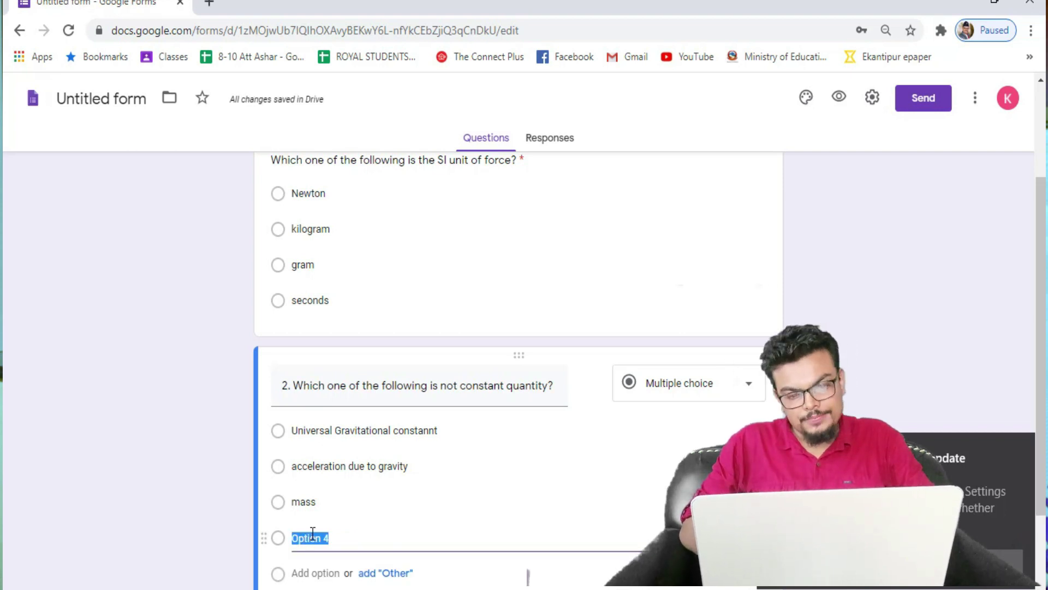
pyautogui.write('none of above')
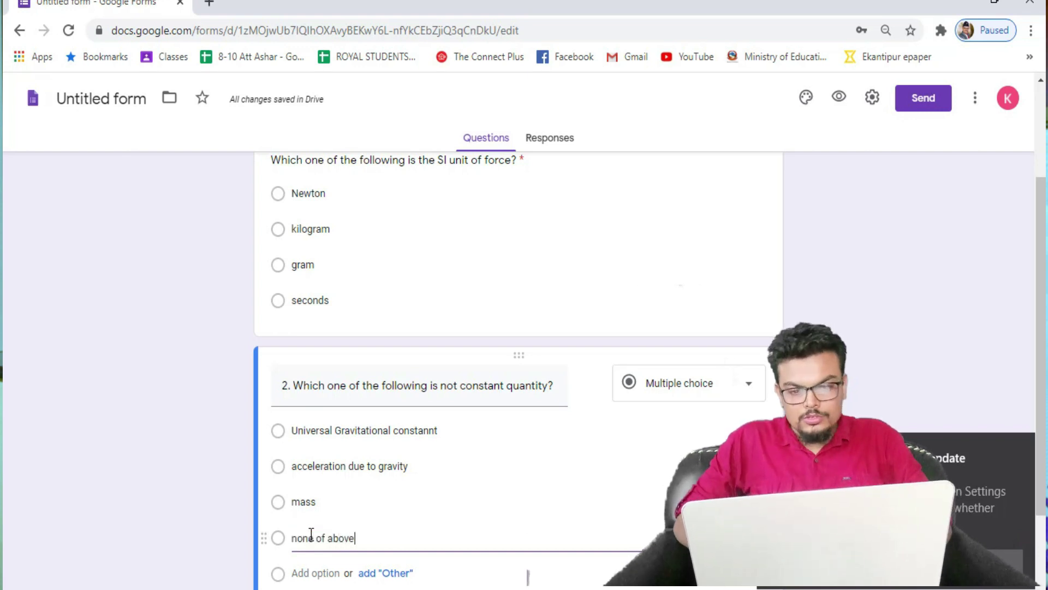
pyautogui.scroll(-2, 499, 468)
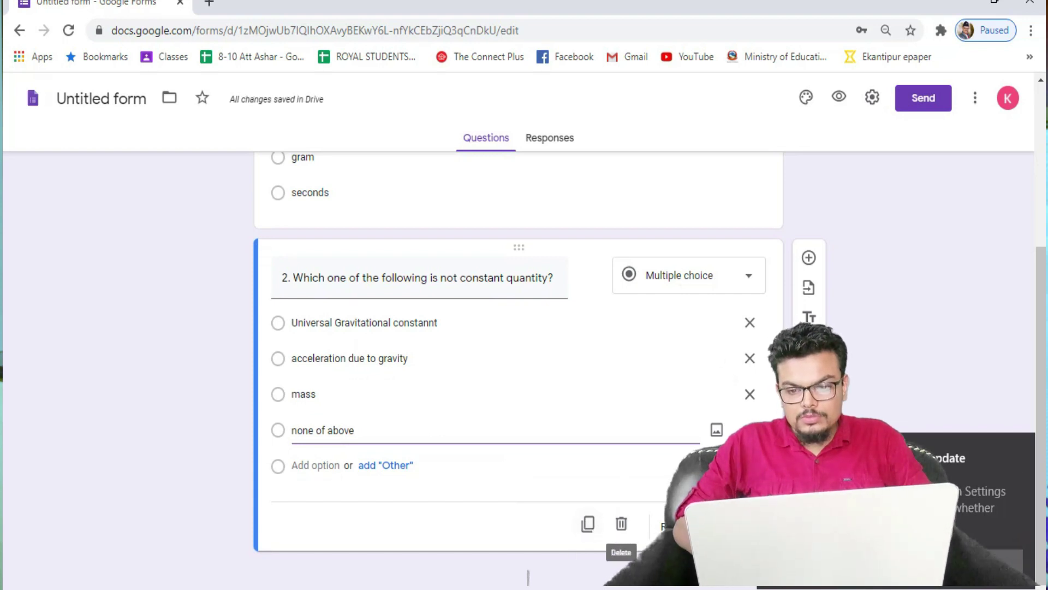
pyautogui.click(924, 100)
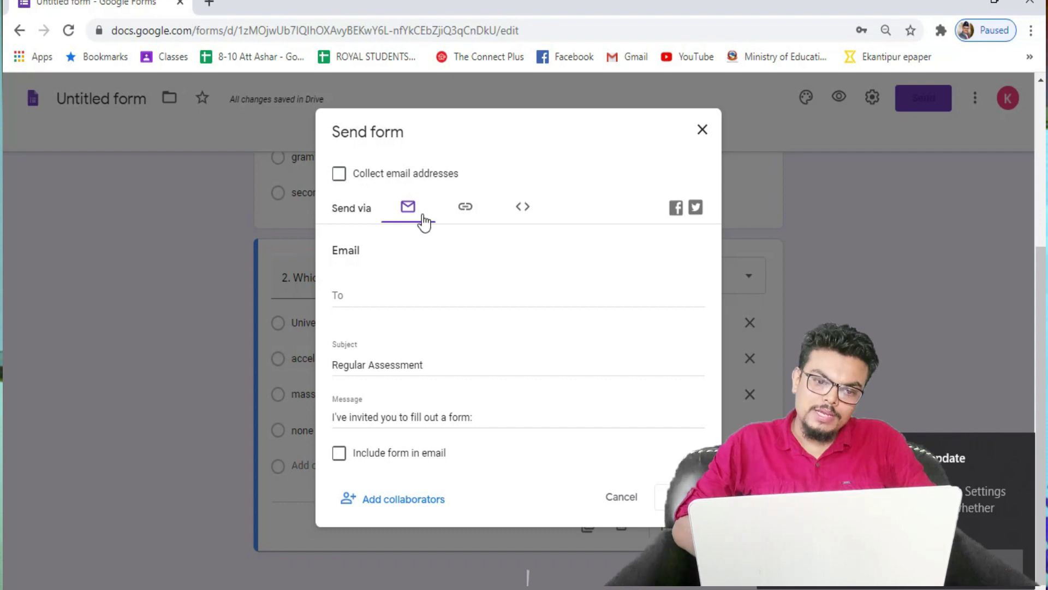
# Step: Copy the form's shortened share link from the Link tab and close Send form
pyautogui.click(341, 177)
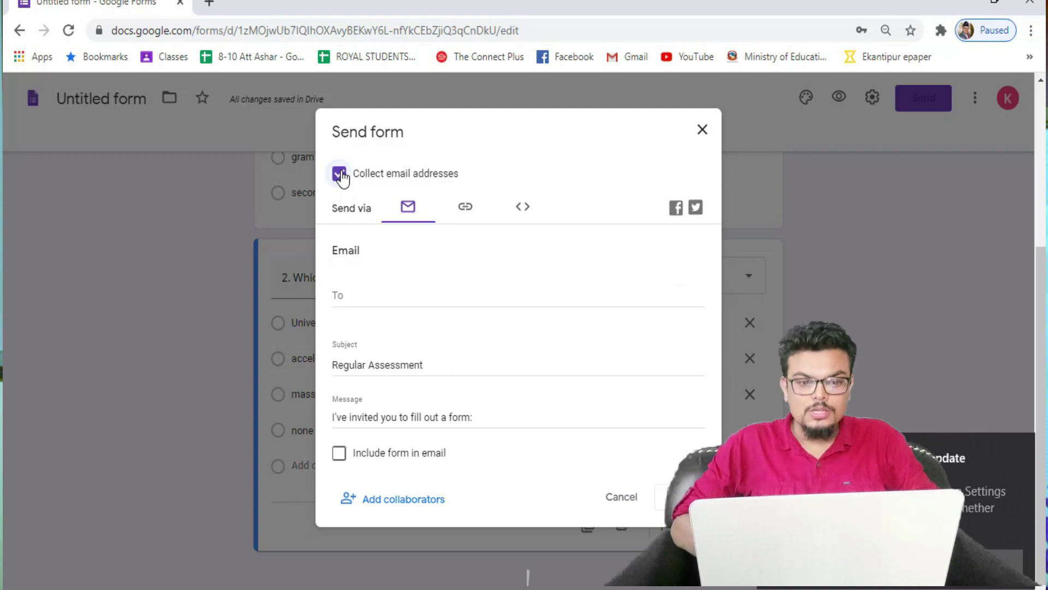
pyautogui.click(340, 175)
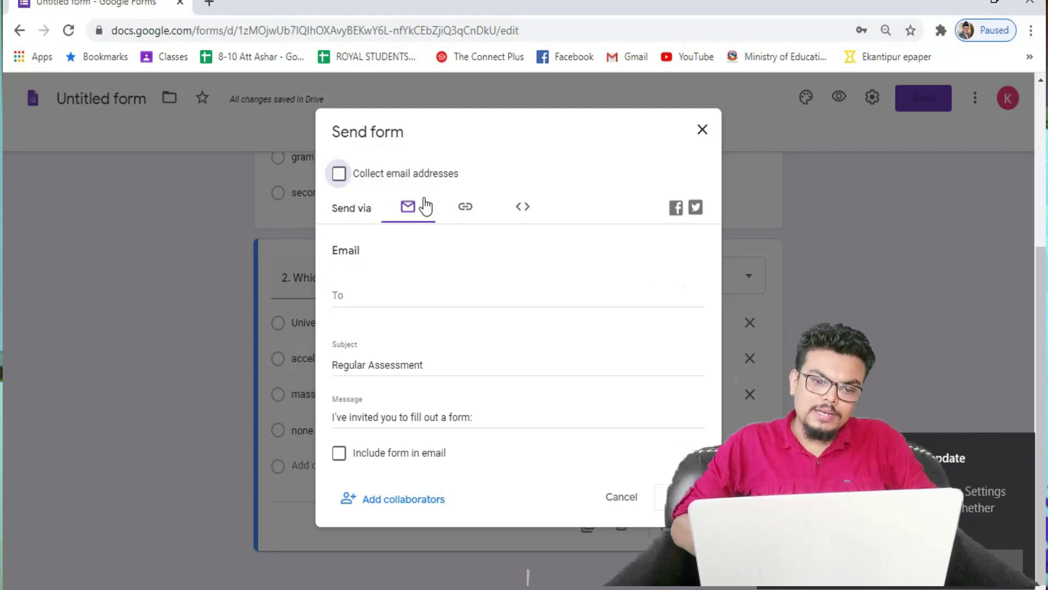
pyautogui.click(357, 301)
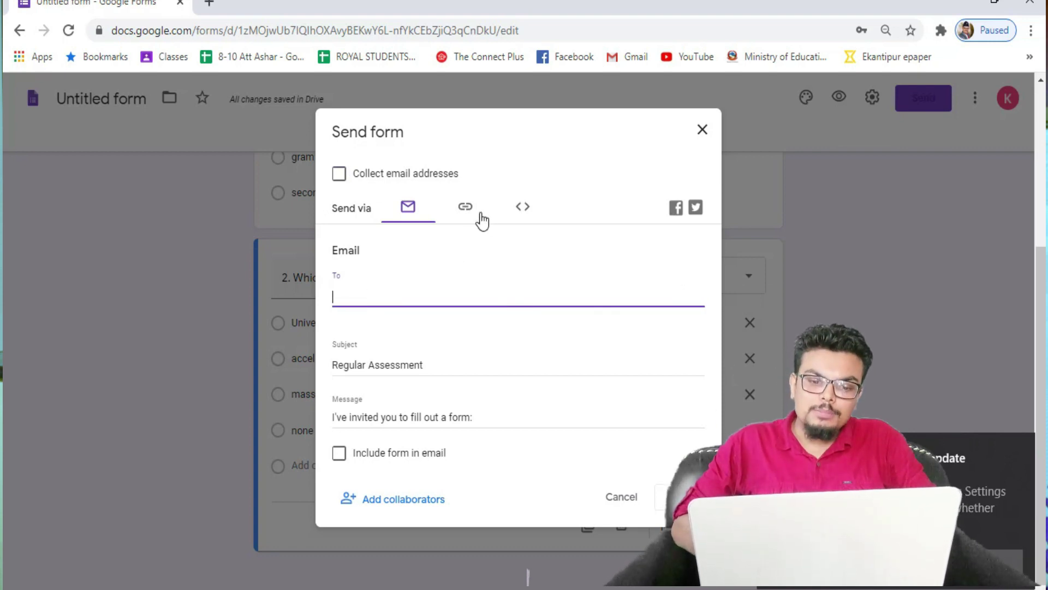
pyautogui.click(467, 207)
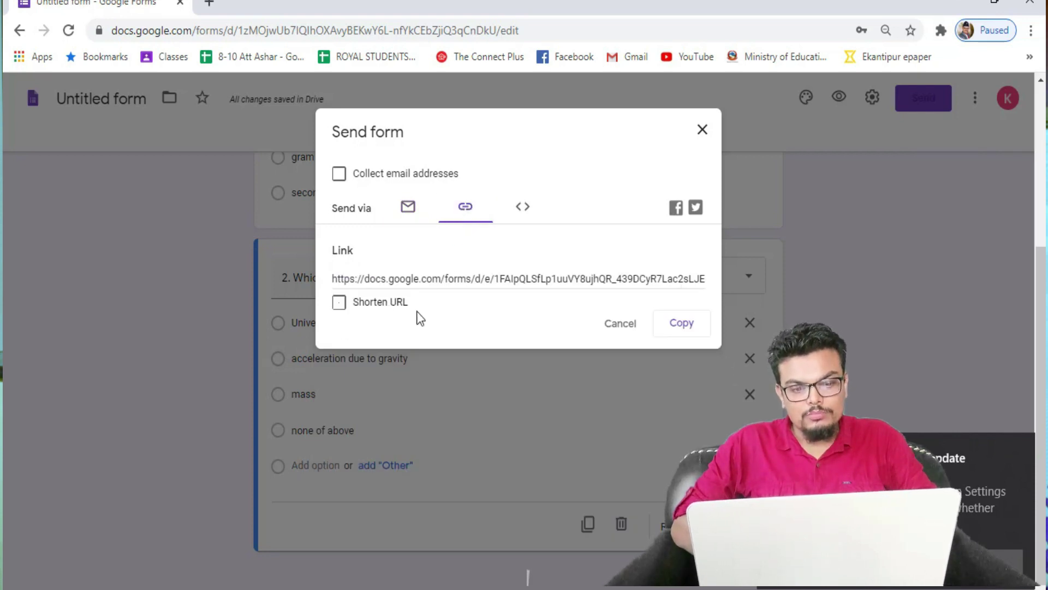
pyautogui.click(339, 302)
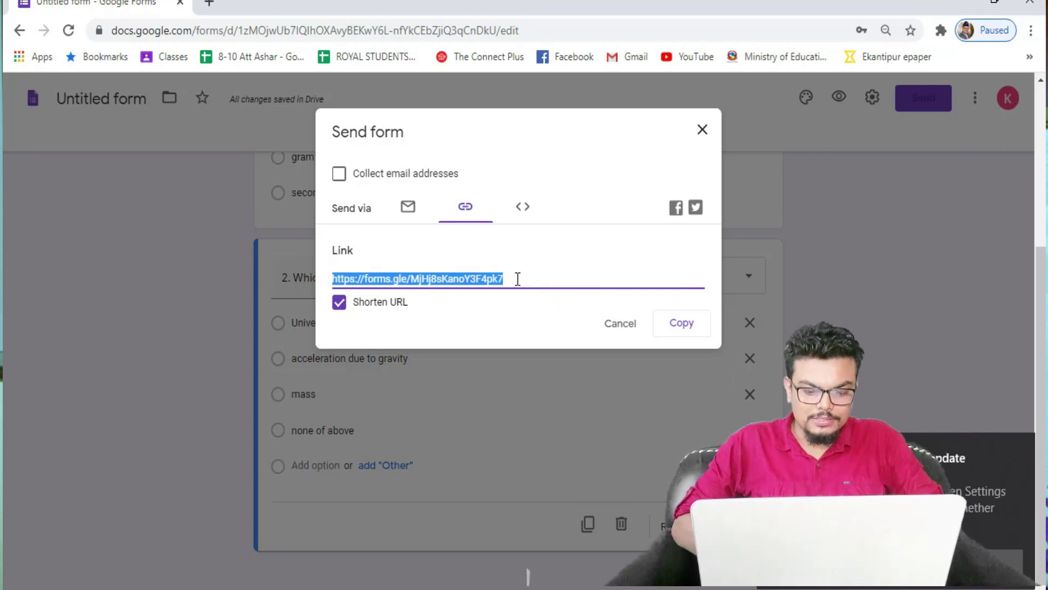
pyautogui.click(690, 327)
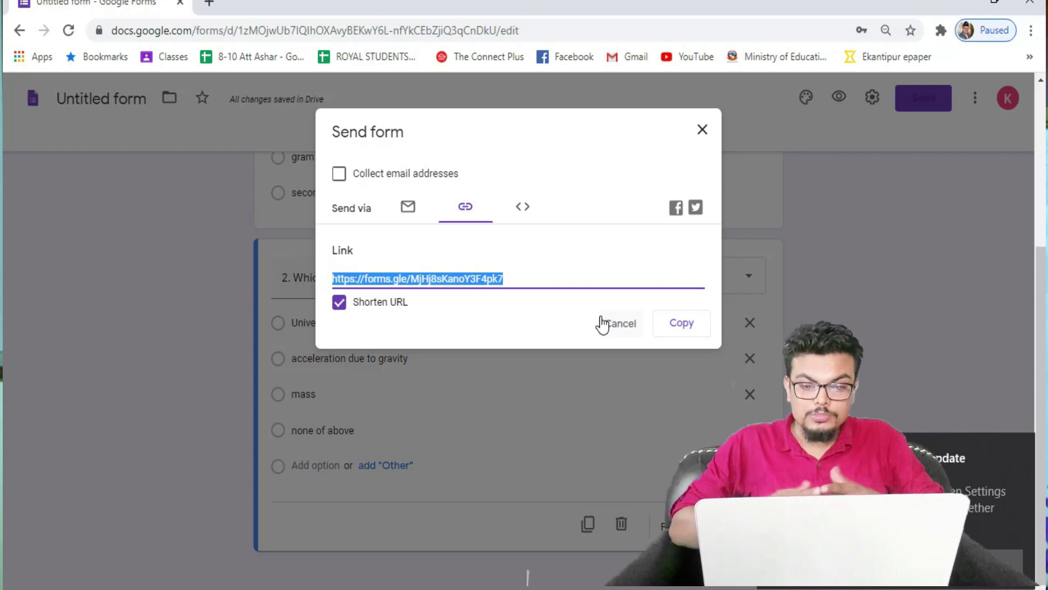
pyautogui.click(679, 328)
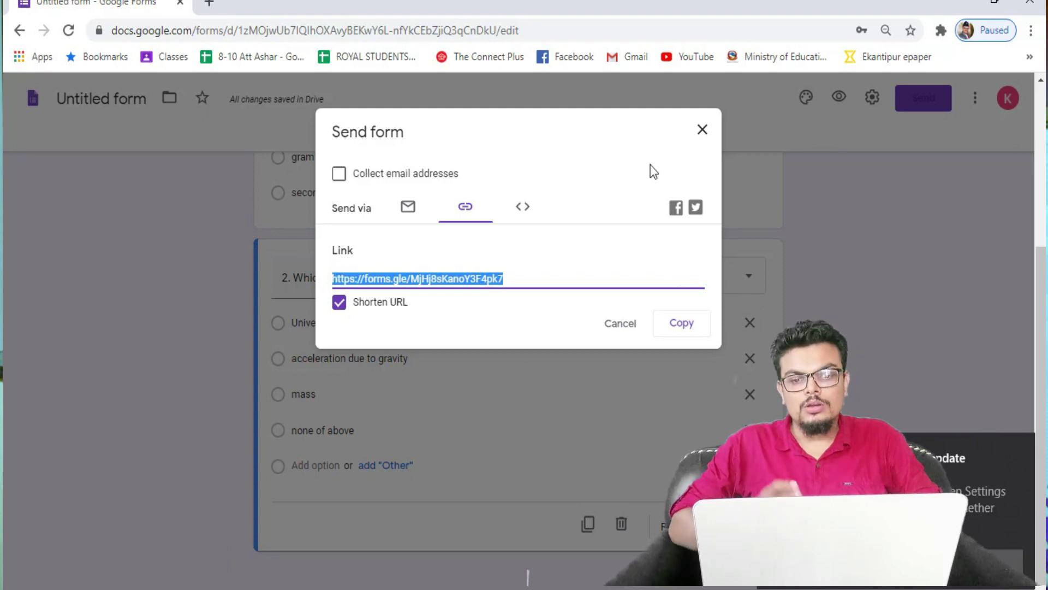
pyautogui.click(703, 130)
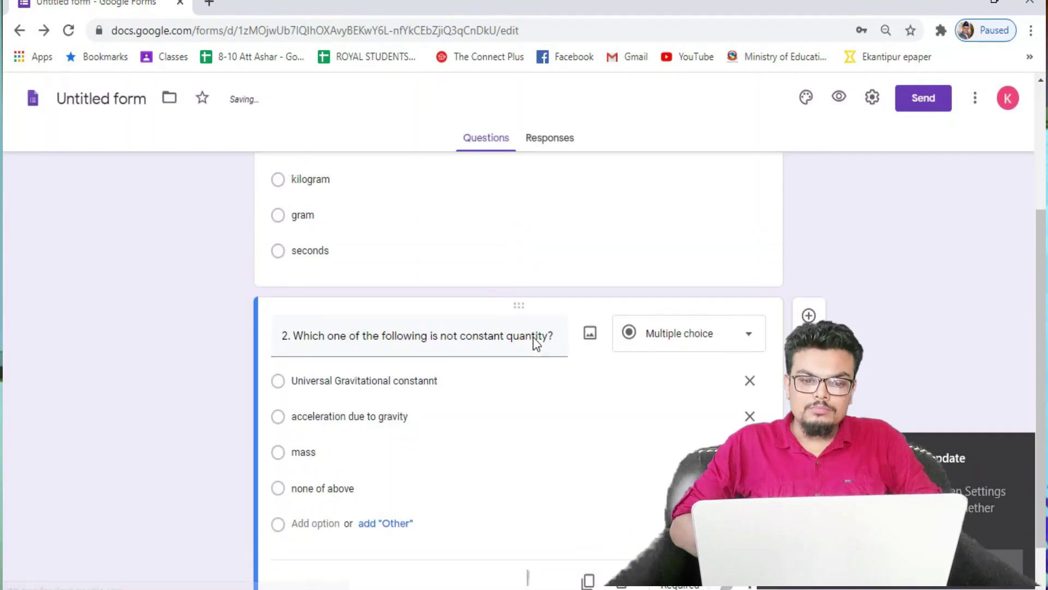
# Step: In General settings, enable 'Limit to 1 response', leaving edit-after-submit and summary charts off
pyautogui.scroll(4, 538, 403)
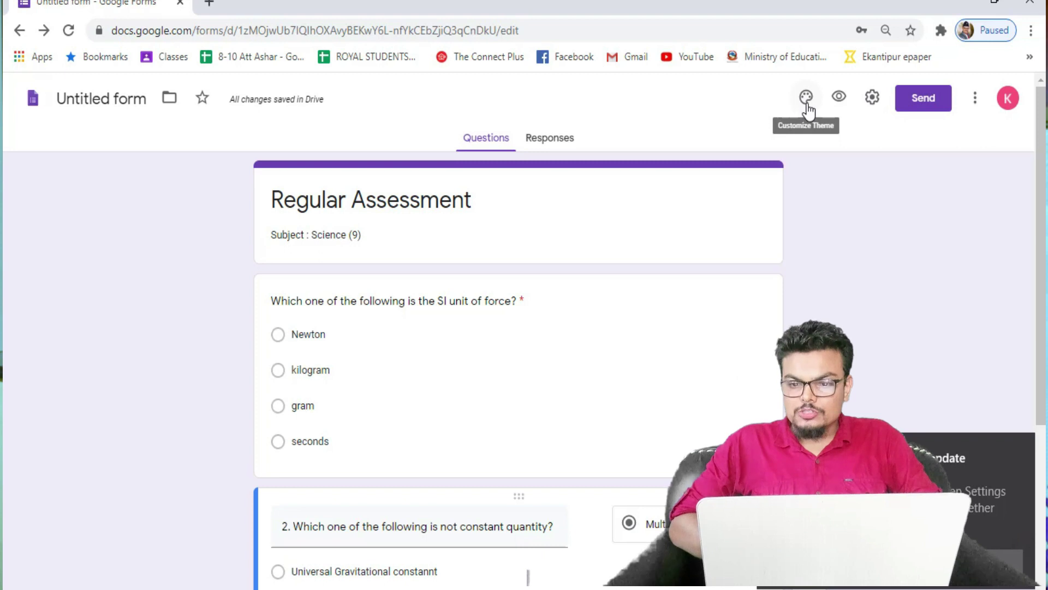
pyautogui.click(872, 98)
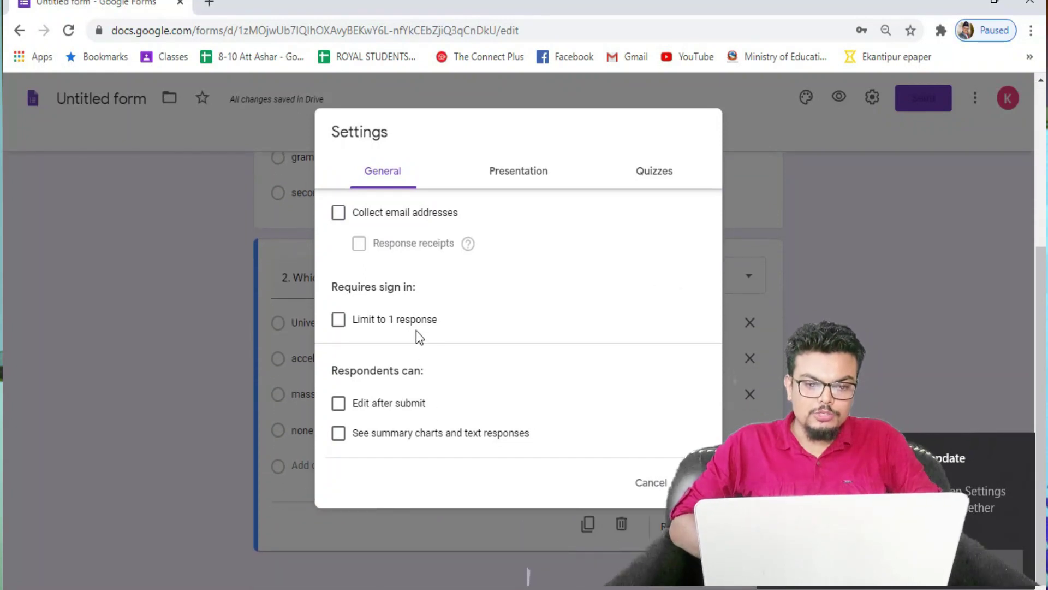
pyautogui.scroll(5, 417, 332)
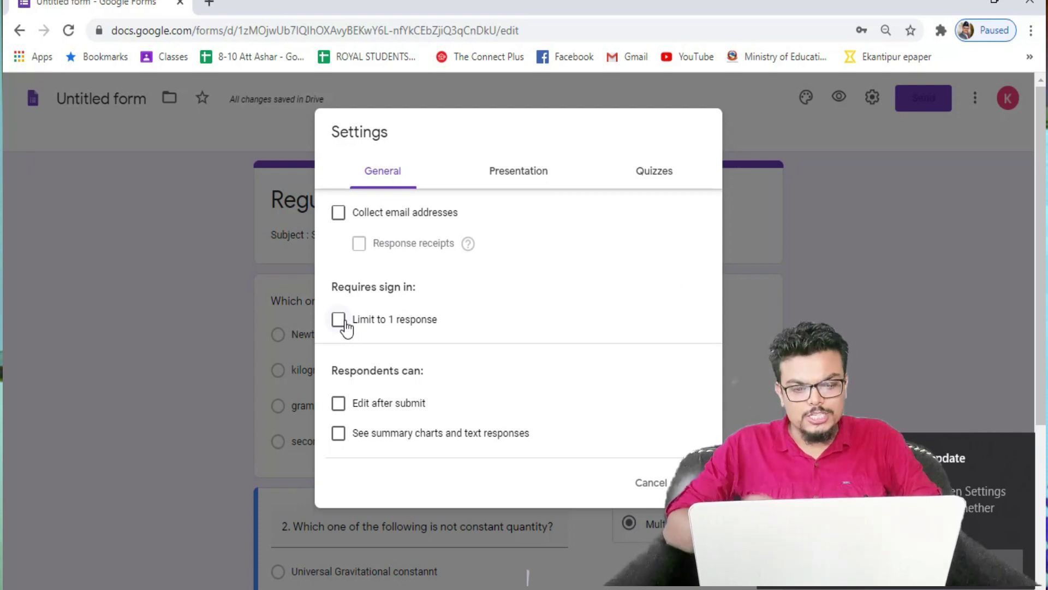
pyautogui.click(343, 413)
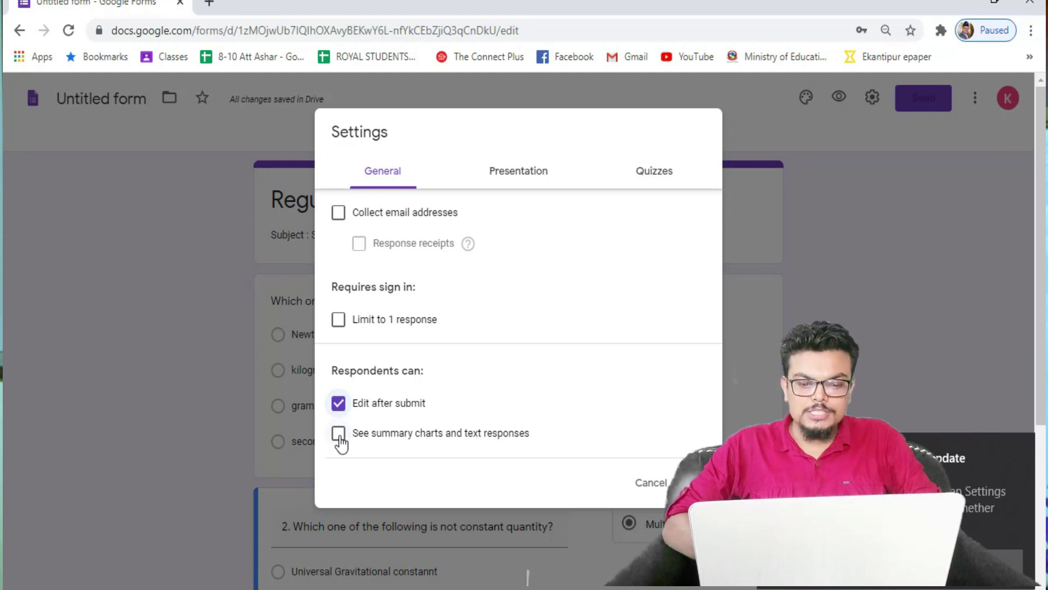
pyautogui.click(338, 434)
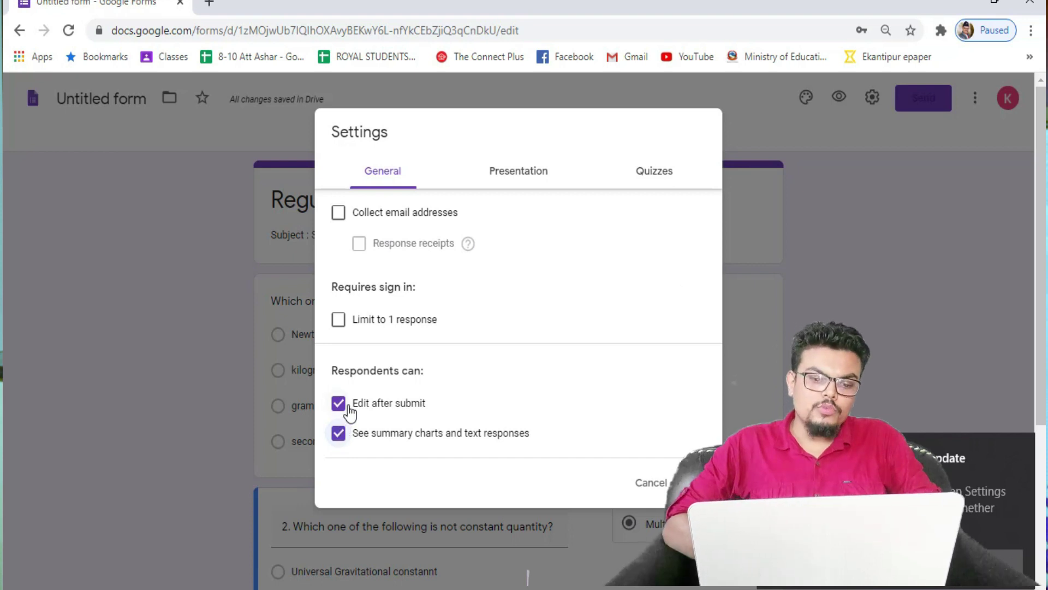
pyautogui.click(343, 413)
pyautogui.click(338, 434)
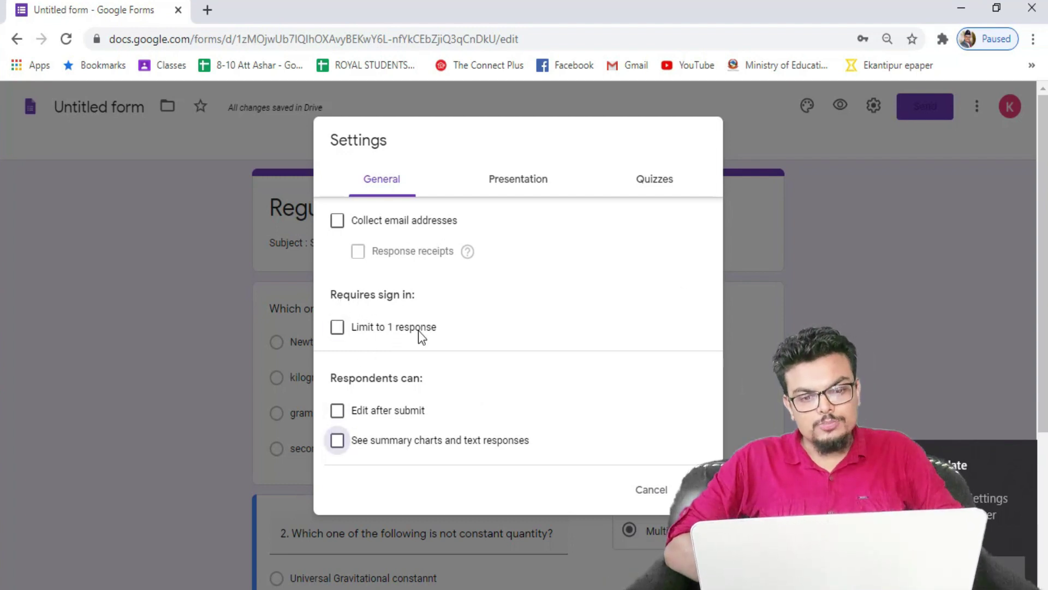
pyautogui.click(336, 329)
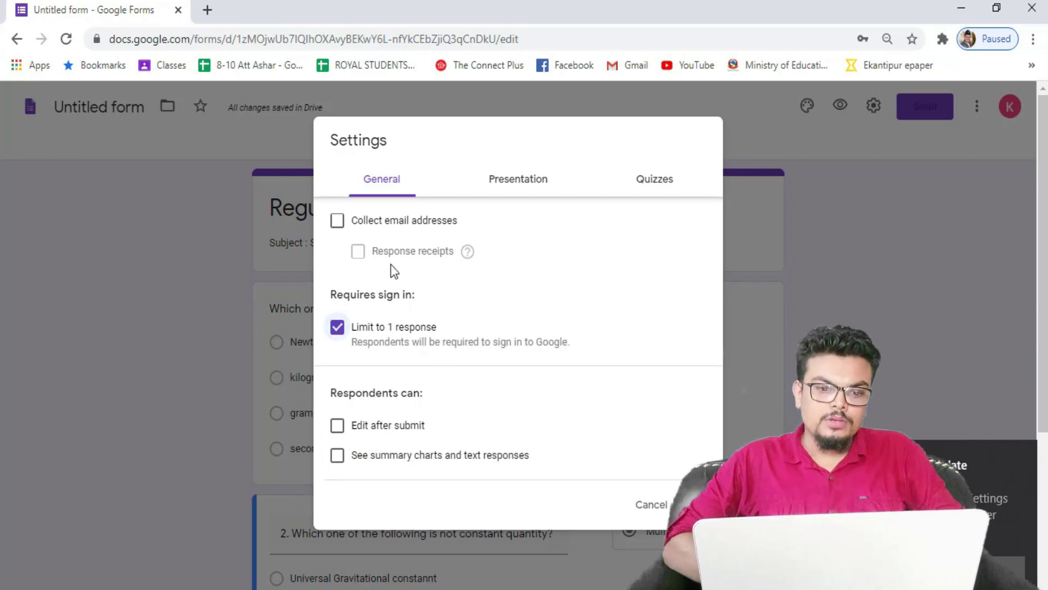
pyautogui.click(338, 221)
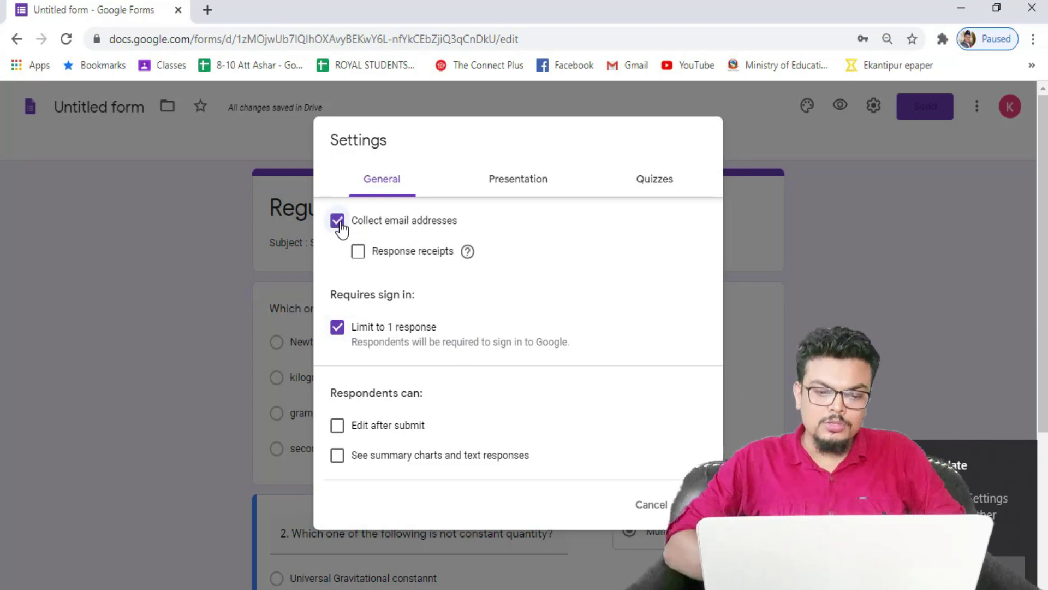
pyautogui.click(358, 251)
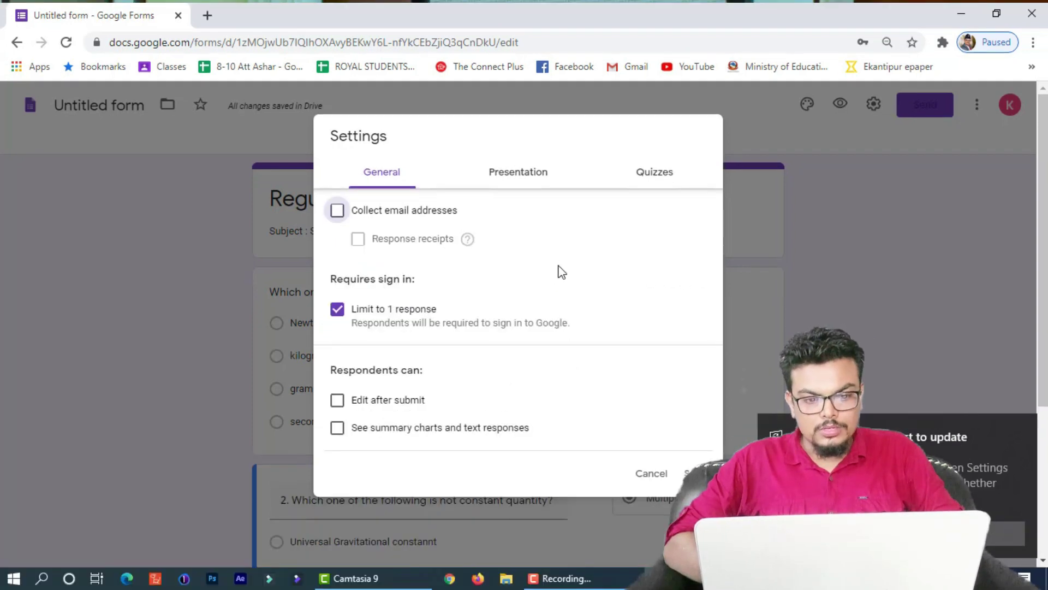
# Step: Browse the Presentation and Quizzes settings tabs, then close Settings back to the form
pyautogui.click(512, 180)
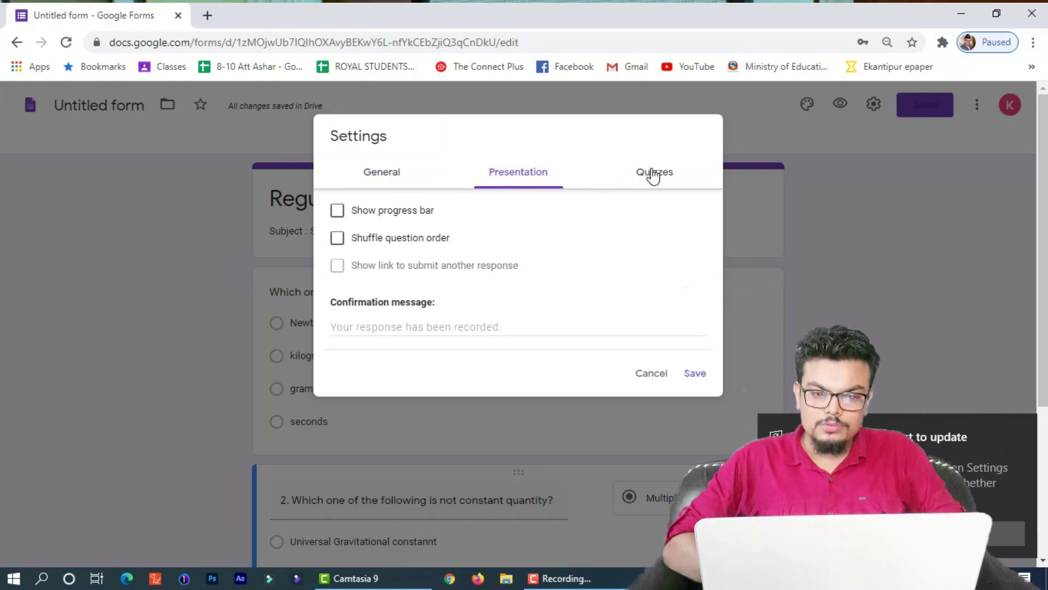
pyautogui.click(649, 174)
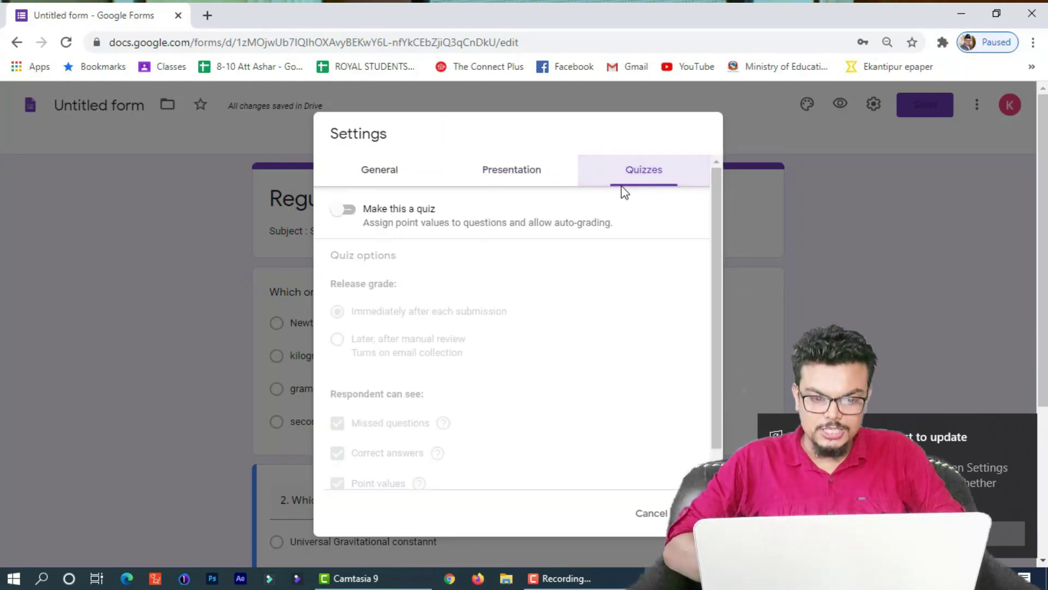
pyautogui.click(382, 179)
pyautogui.click(650, 173)
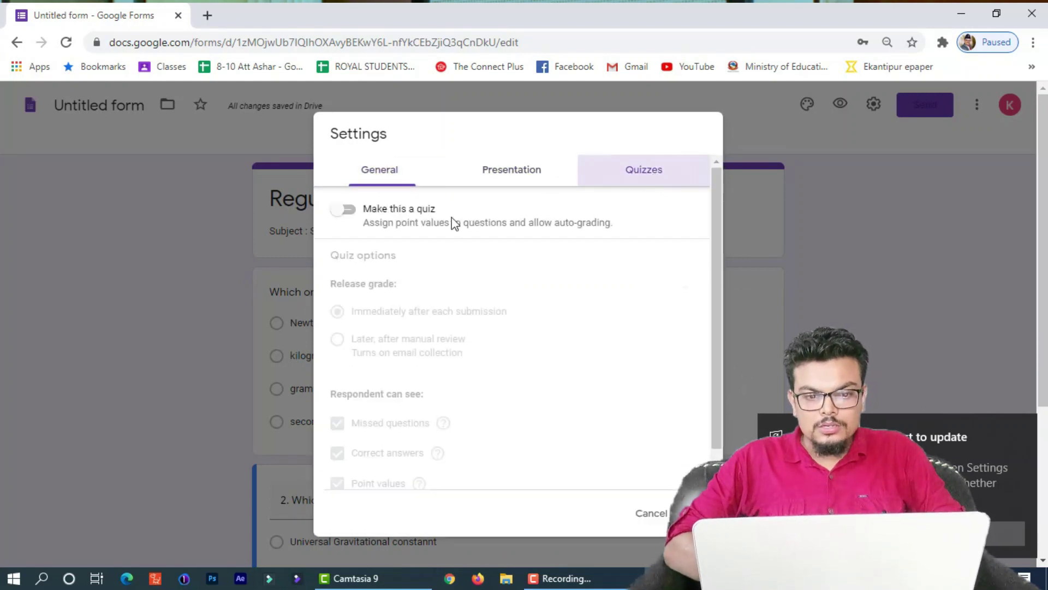
pyautogui.click(357, 171)
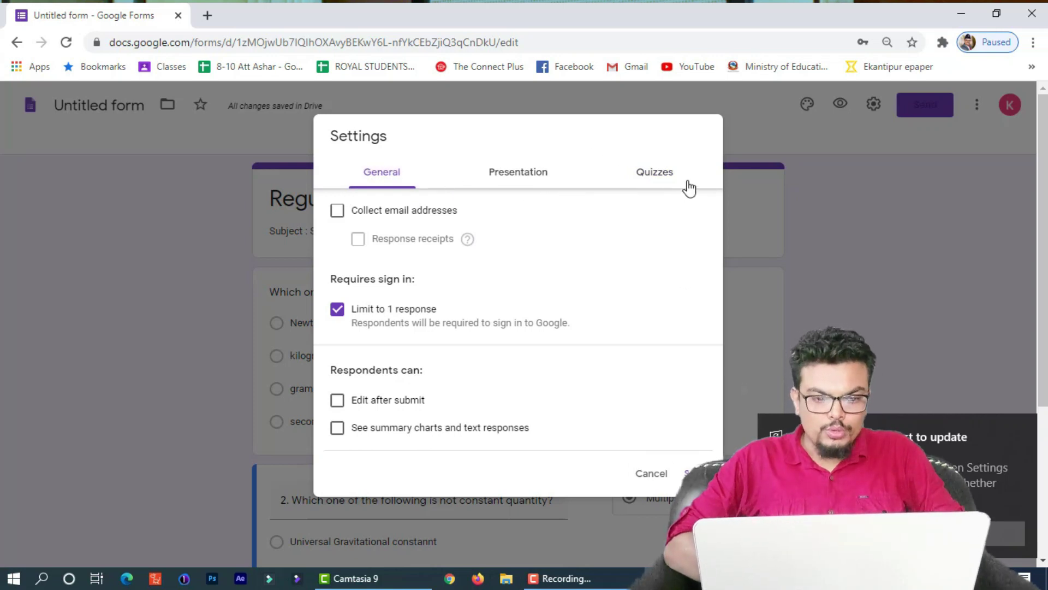
pyautogui.click(667, 180)
pyautogui.click(359, 174)
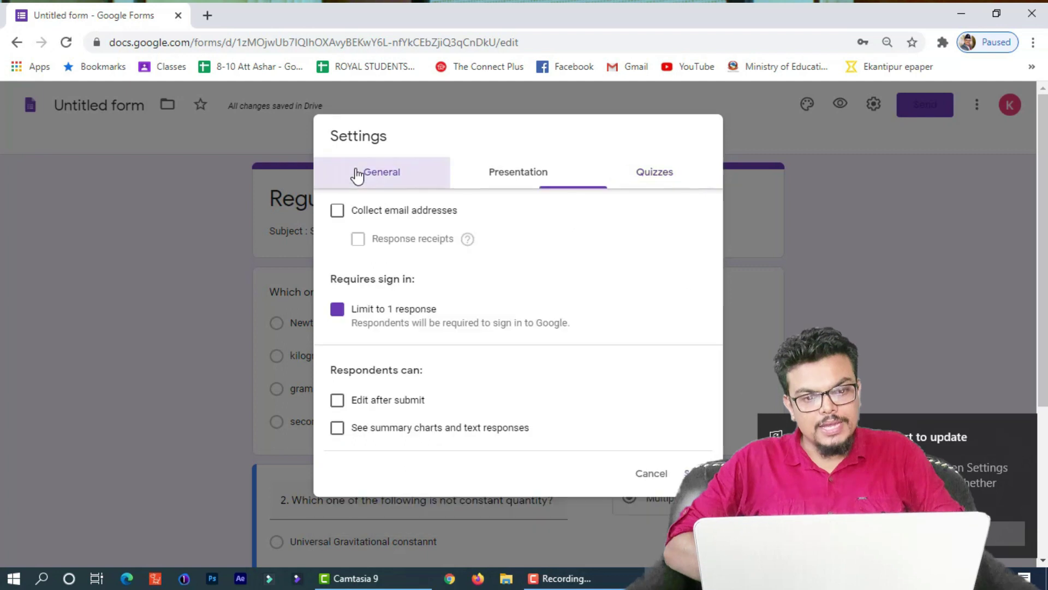
pyautogui.press('Escape')
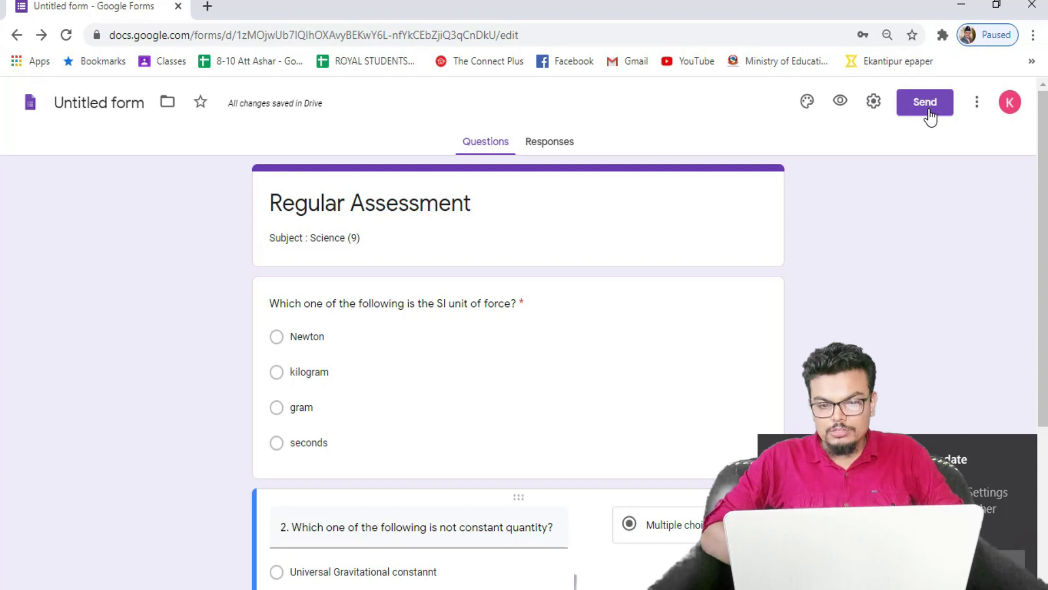
pyautogui.click(977, 104)
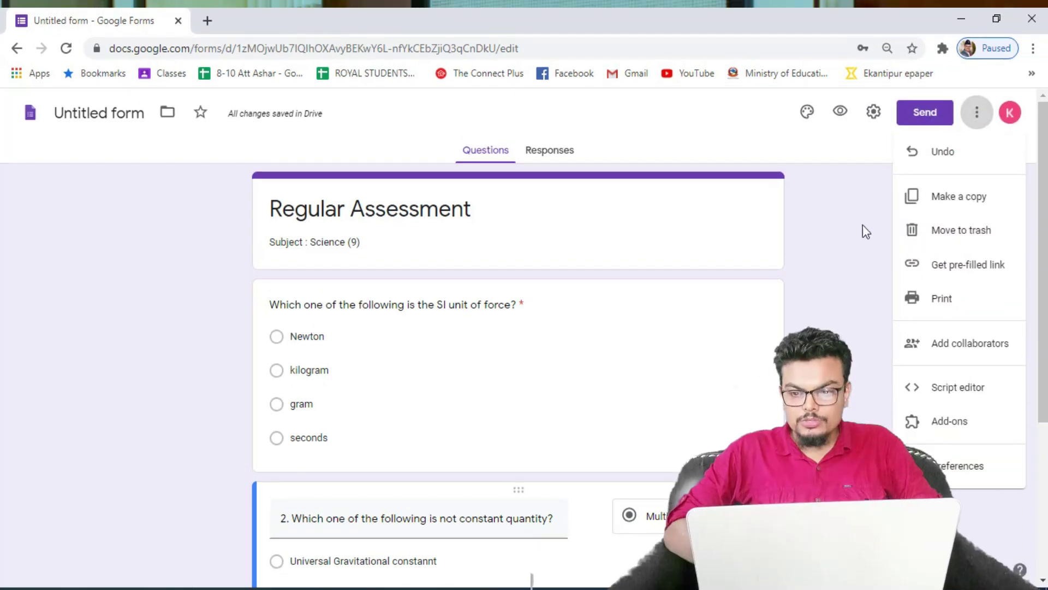
pyautogui.click(977, 131)
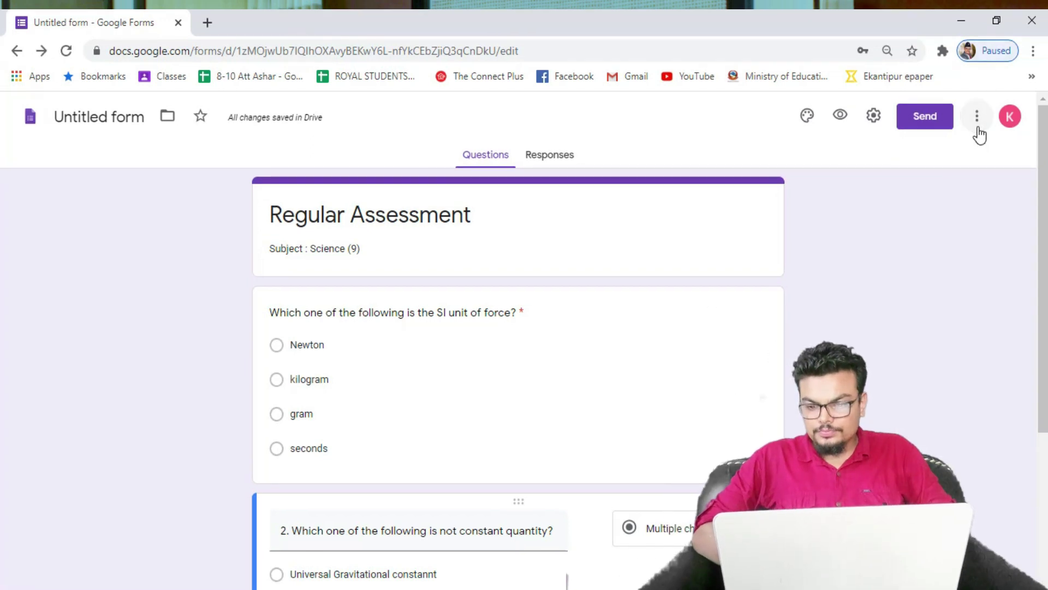
pyautogui.click(974, 129)
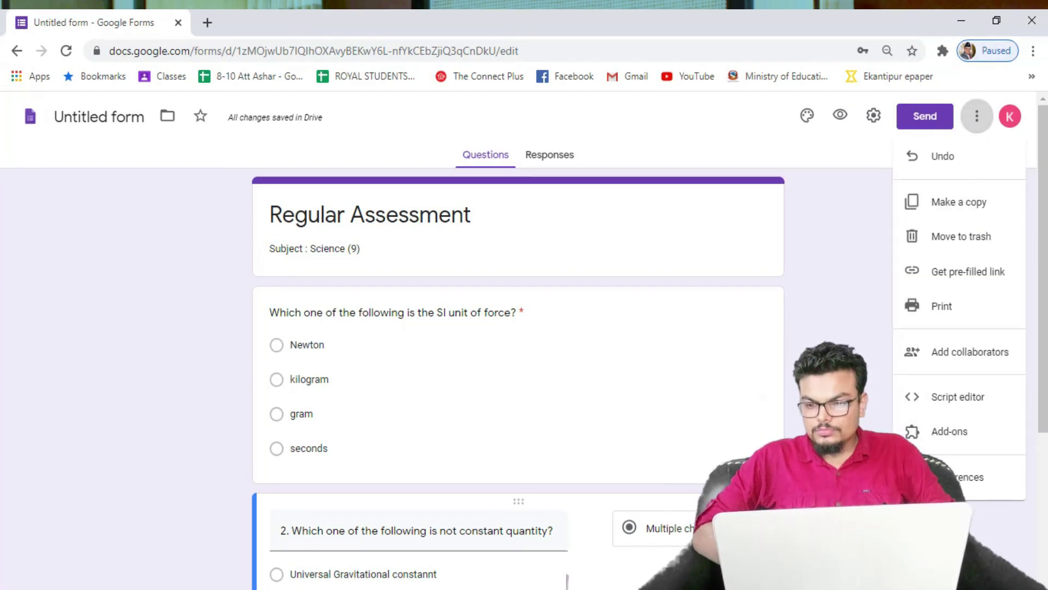
pyautogui.press('Escape')
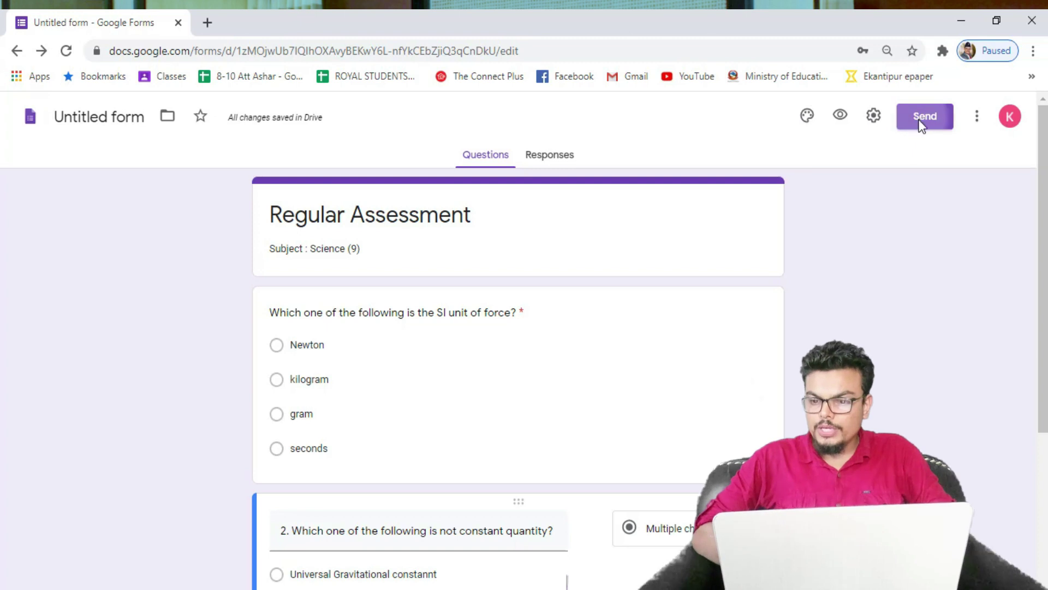
pyautogui.click(919, 122)
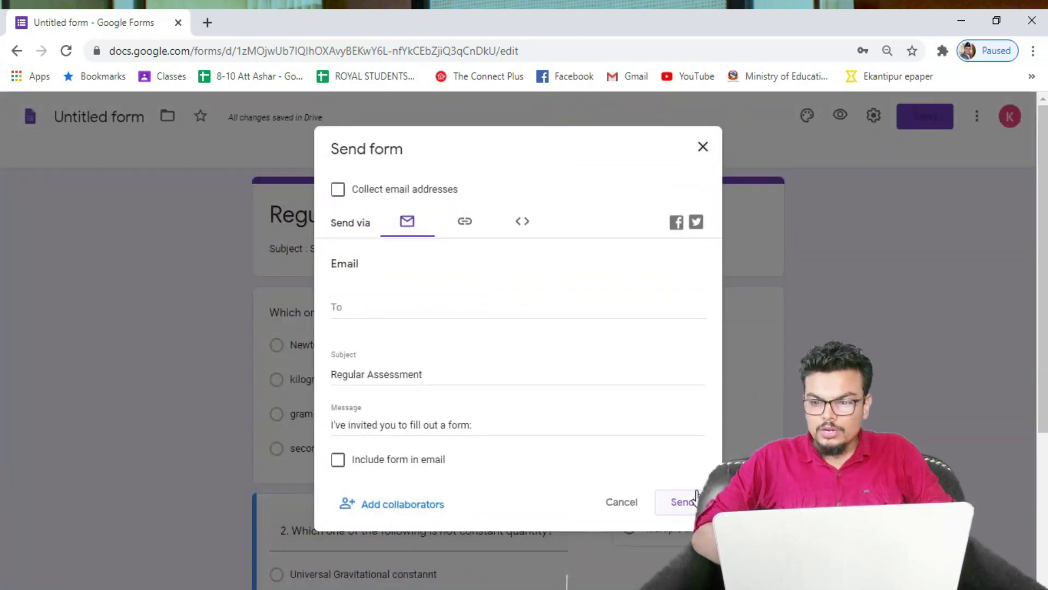
pyautogui.click(716, 145)
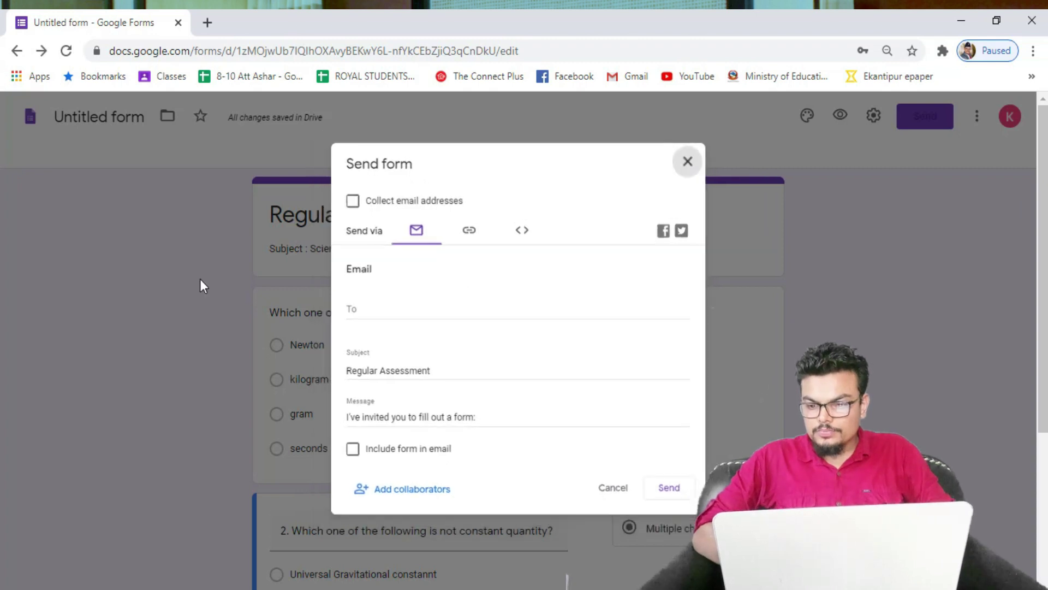